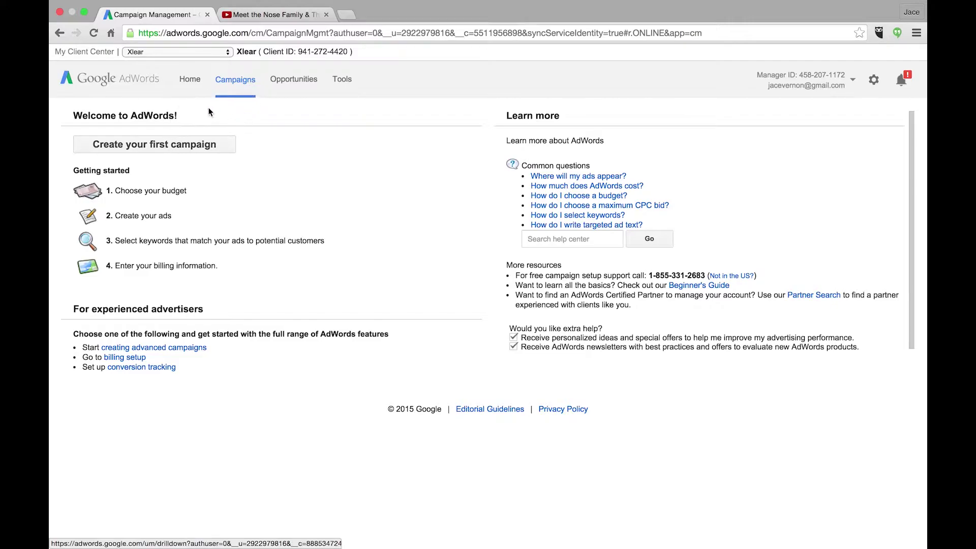
- Start a new campaign and pick Video from the campaign type list
left_click(173, 151)
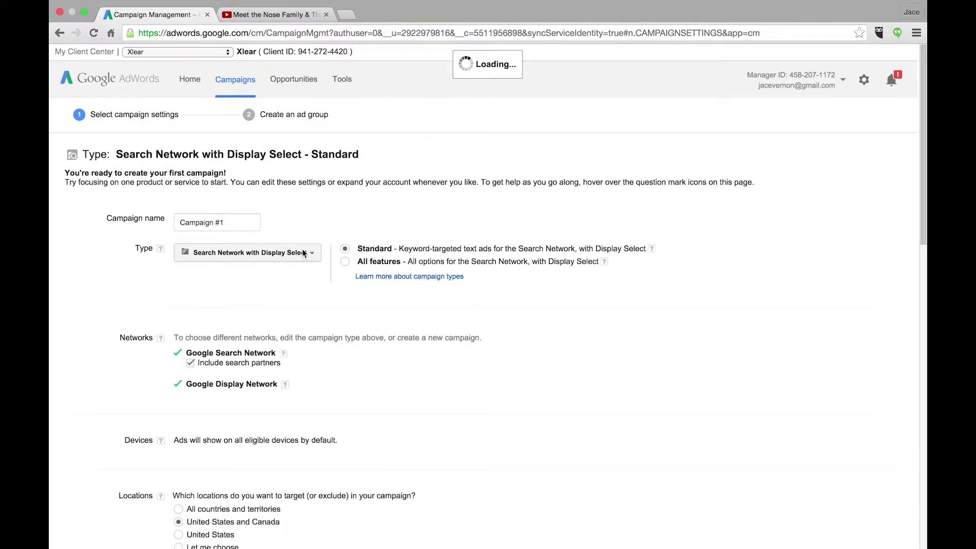
left_click(249, 261)
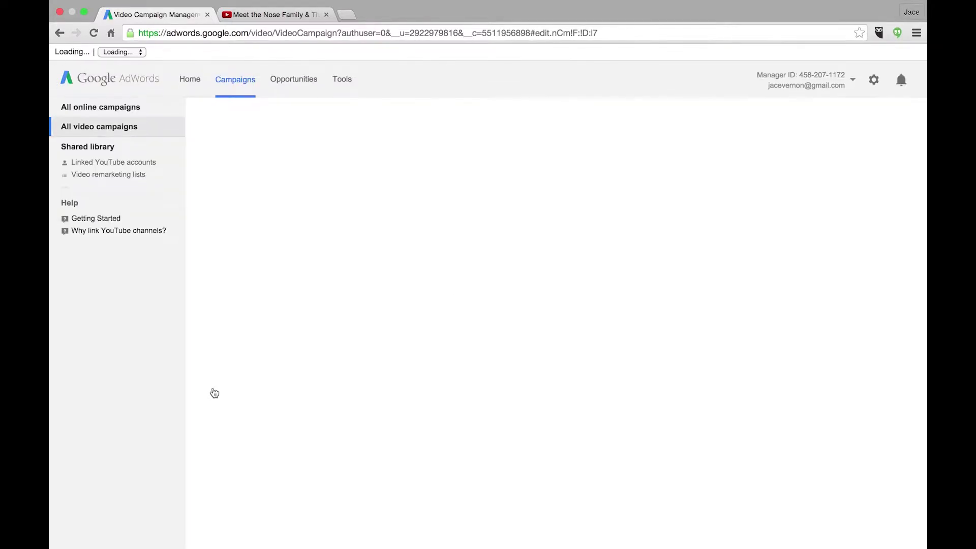
- Replace the default campaign name with the pasted Xclear Video Campaign name
left_click(317, 198)
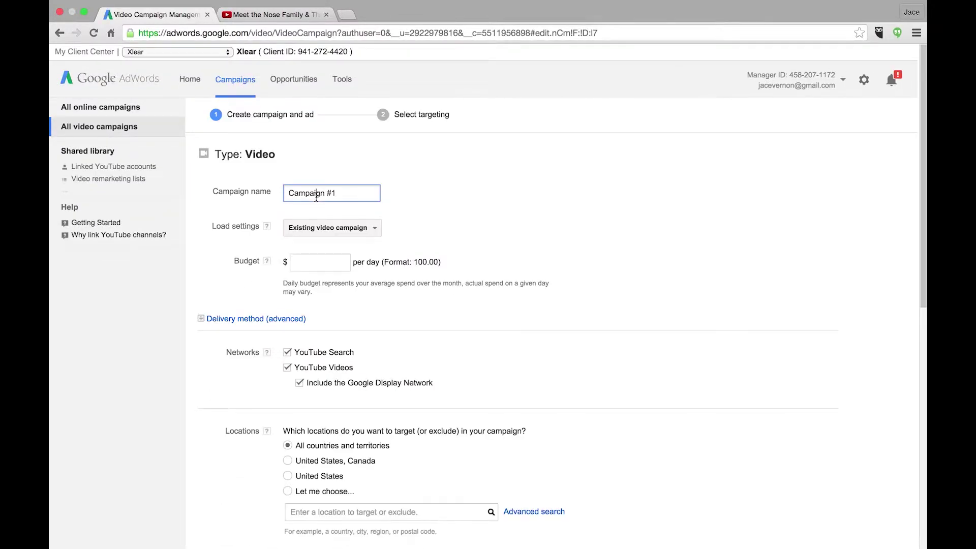
triple_click(316, 197)
key("super+v")
key("Tab")
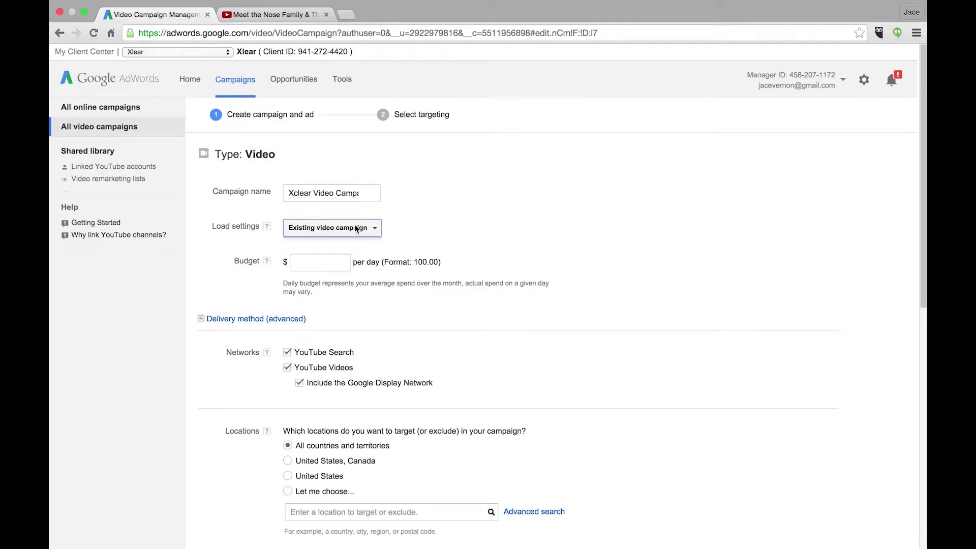
- Set a 100.00 daily budget and include the Google Display Network
left_click(325, 260)
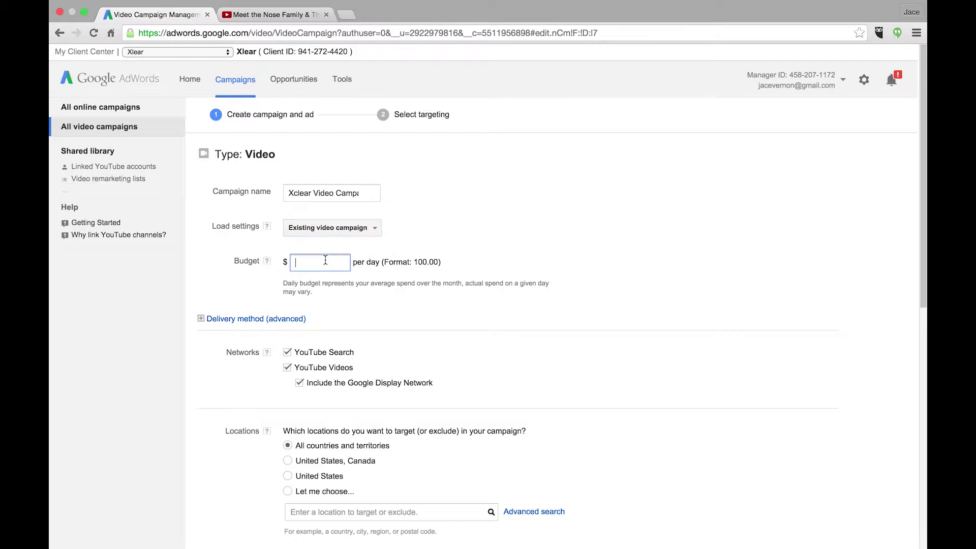
type("100")
left_click(446, 232)
scroll(446, 232, "down", 5)
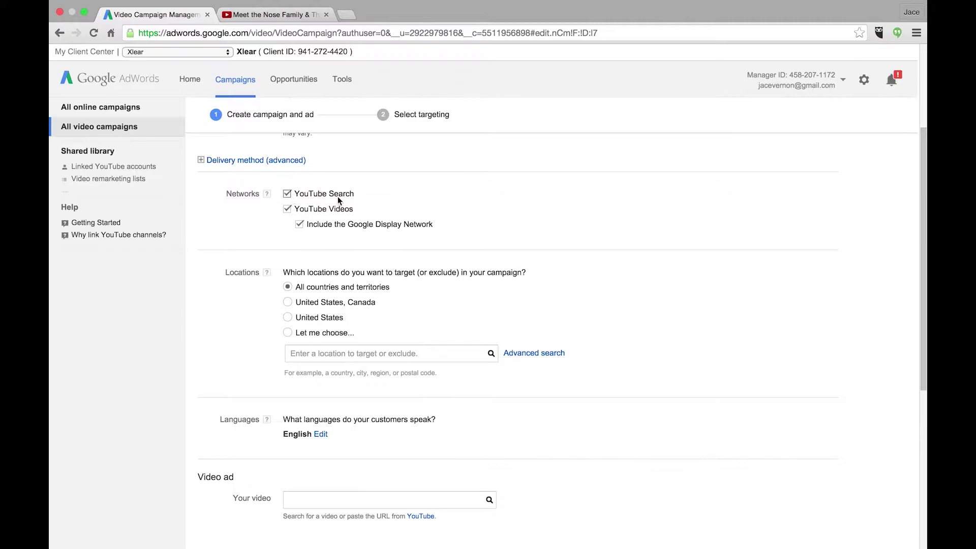
left_click(300, 217)
- Target the campaign at United States and Canada
left_click(288, 302)
scroll(291, 304, "down", 2)
scroll(292, 305, "down", 3)
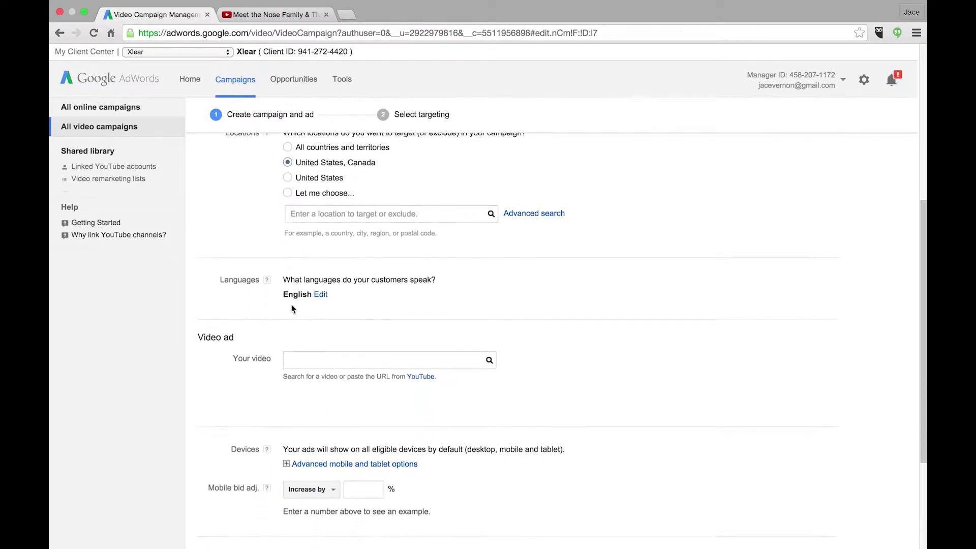
- Attach the YouTube video 'Meet the Nose Family & Their S.N.O.T.' by pasting its URL
left_click(301, 354)
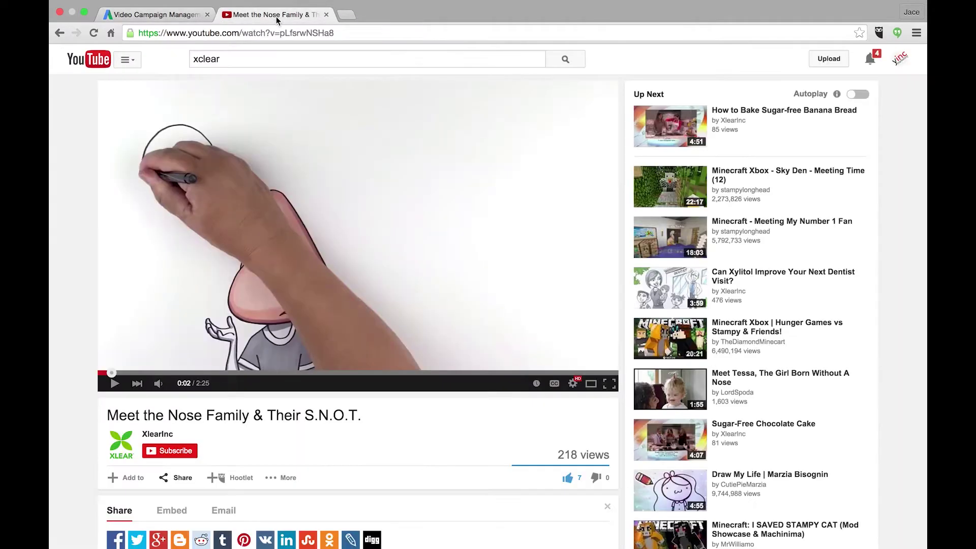
left_click(276, 16)
left_click(272, 33)
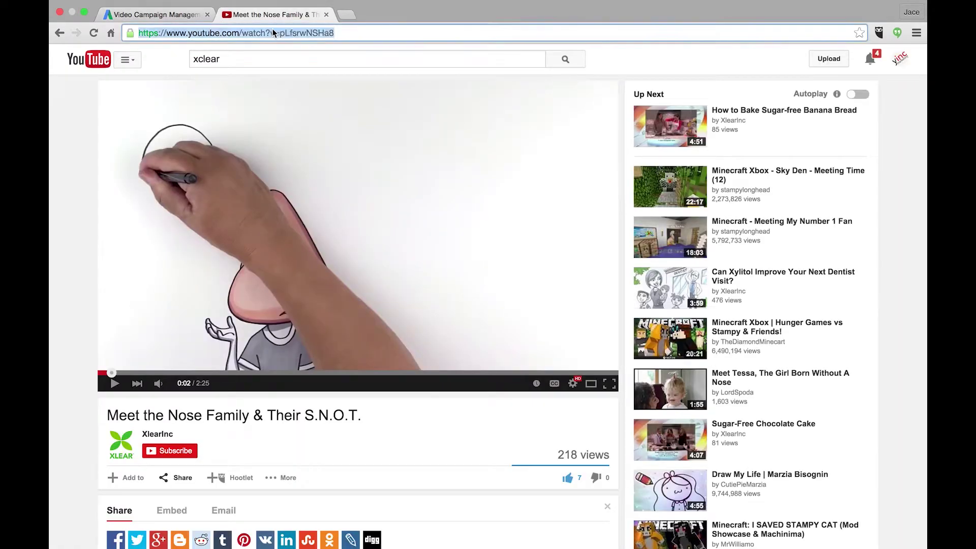
key("ctrl+c")
left_click(173, 14)
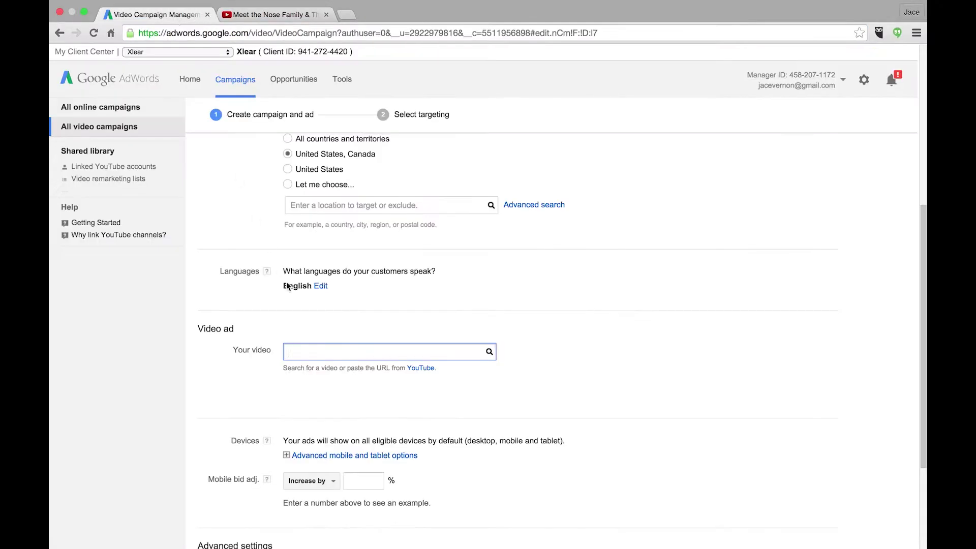
key("ctrl+v")
left_click(387, 386)
scroll(579, 351, "down", 3)
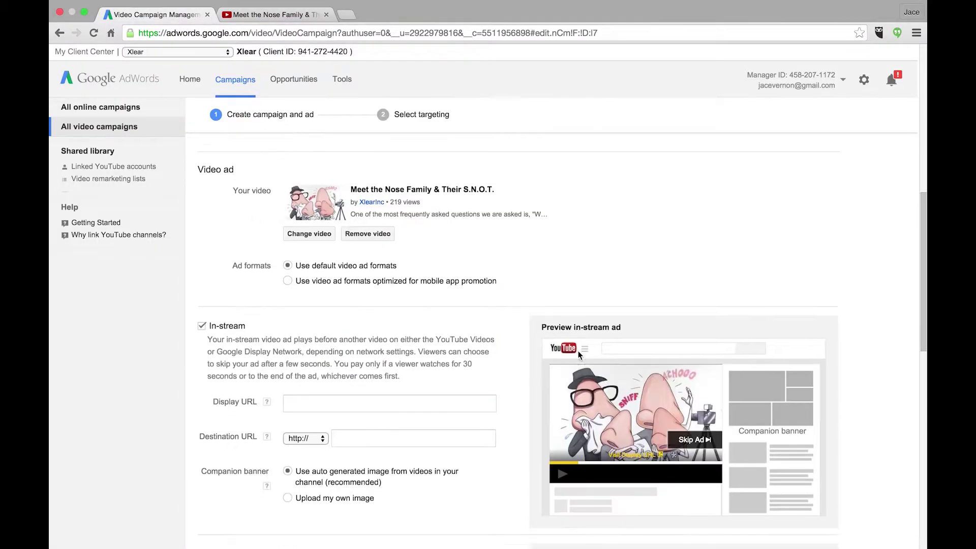
scroll(578, 350, "down", 2)
left_click(302, 317)
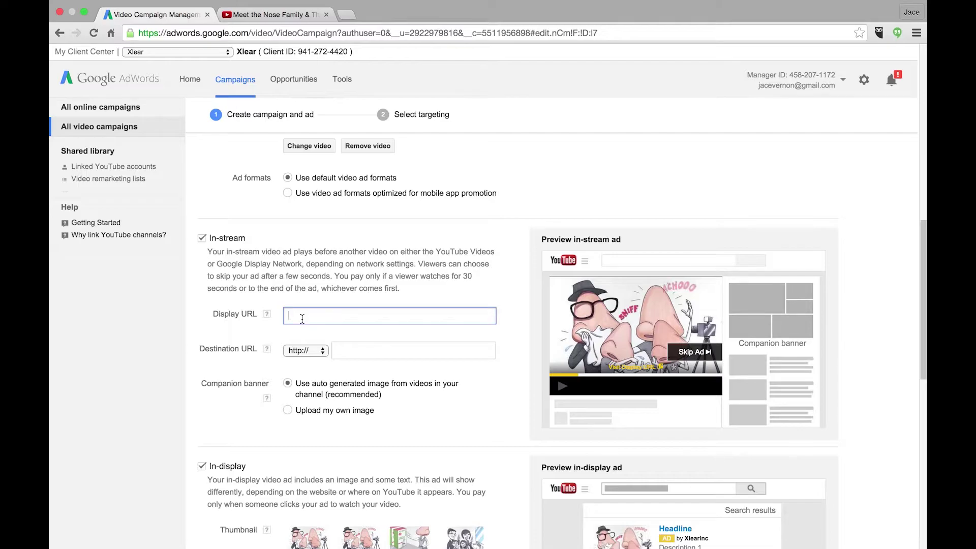
- Open the Xlear website in a new tab and use xlear.com/ as display and destination URL
left_click(346, 15)
type("xclear.com")
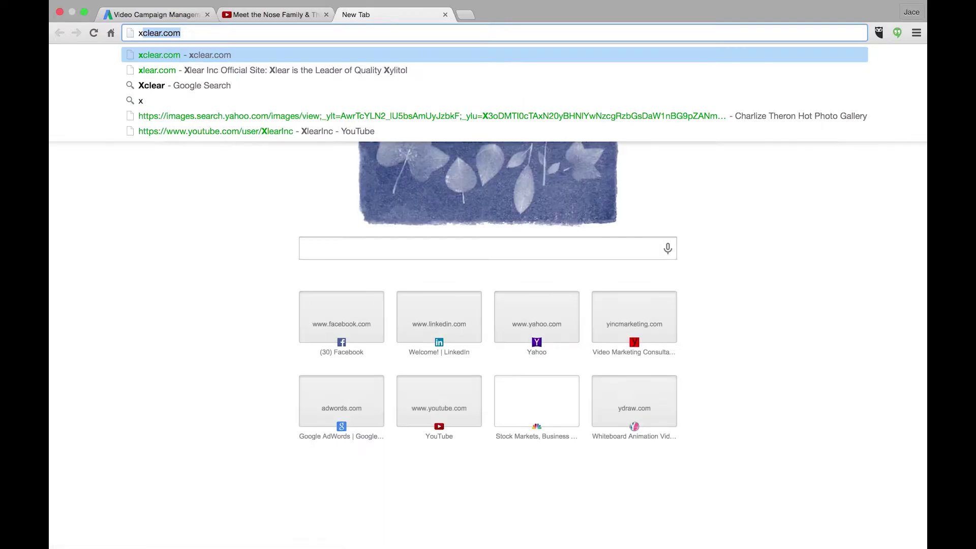
key("Return")
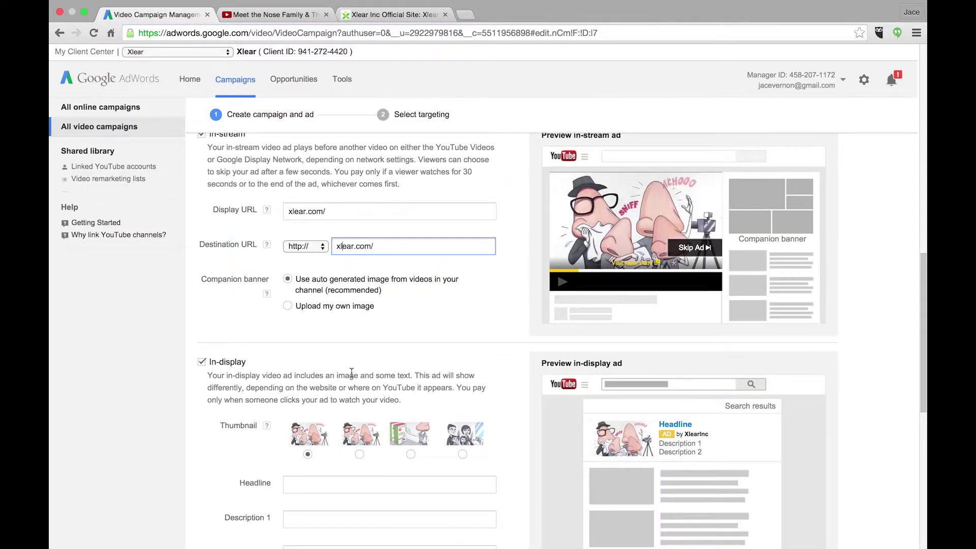
scroll(351, 373, "down", 5)
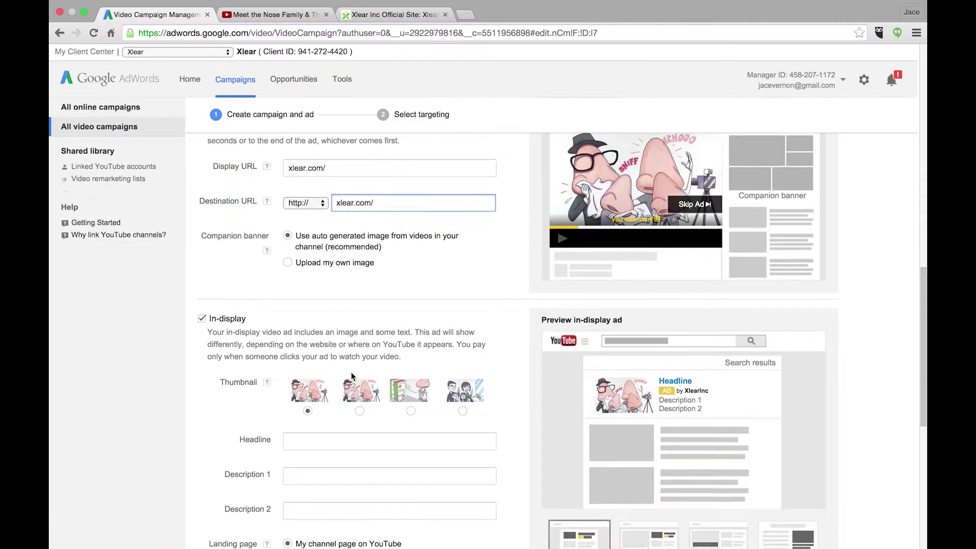
left_click(304, 348)
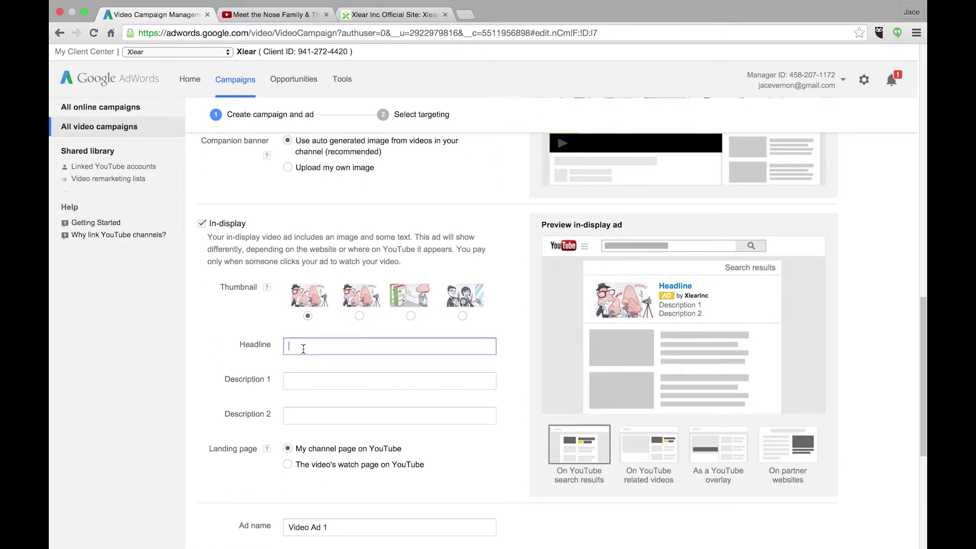
- Read through the Xlear Nasal Spray product page, then bring up the YouTube video tab
type("#1 Nas")
left_click(391, 14)
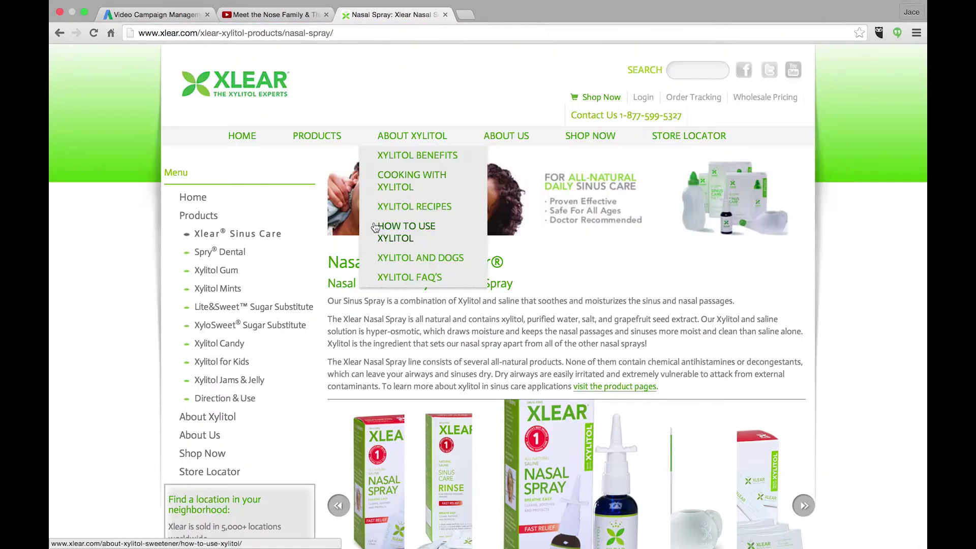
scroll(375, 226, "down", 1)
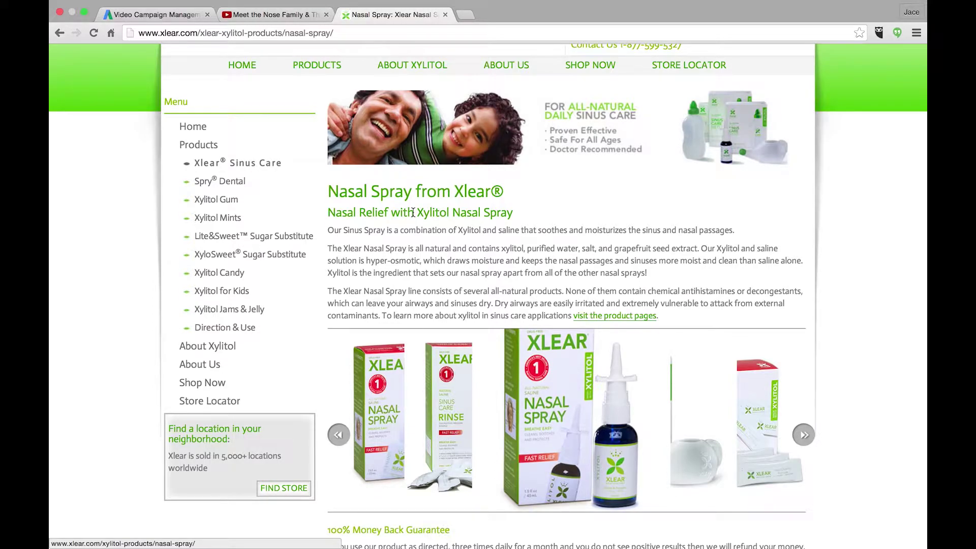
scroll(413, 213, "up", 1)
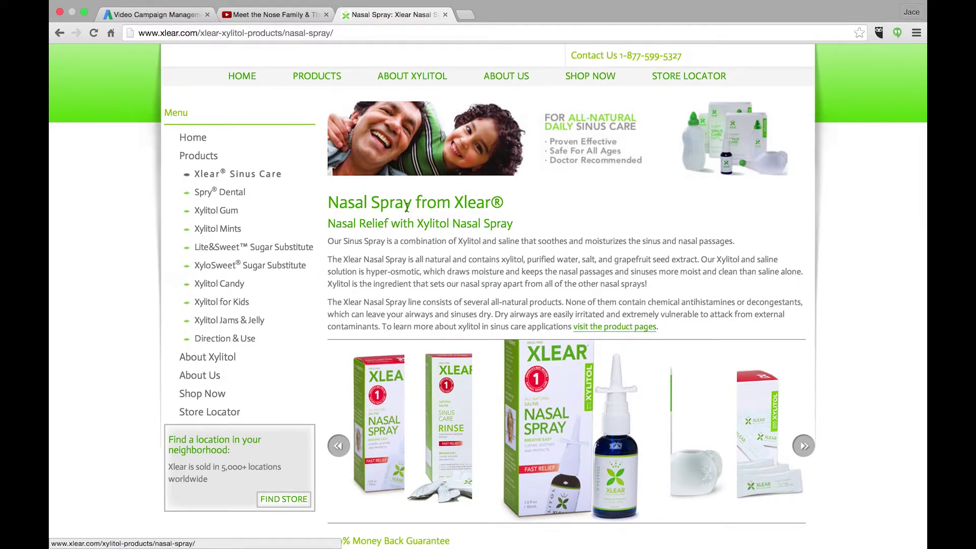
left_click(271, 19)
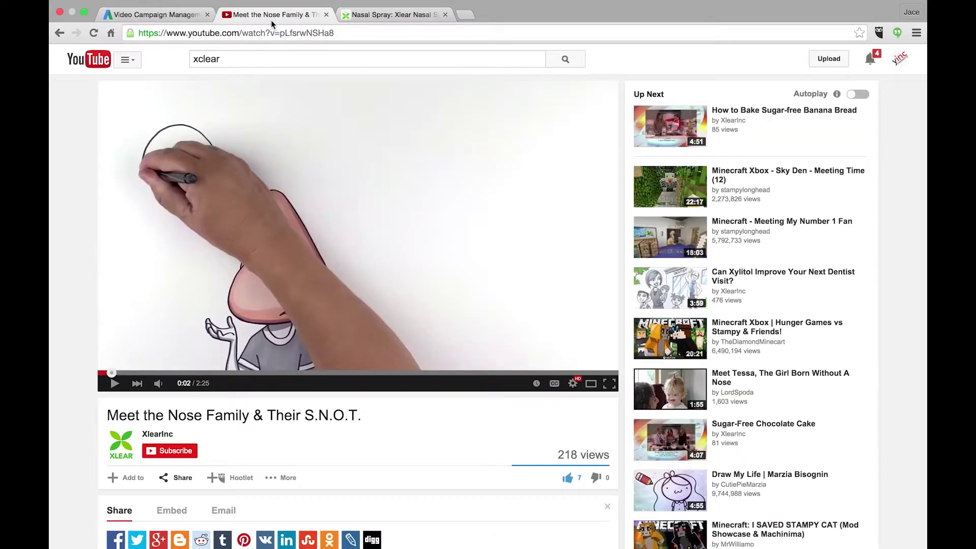
- Enter '#1 Nasal Spray™' as the in-display ad headline
left_click(178, 16)
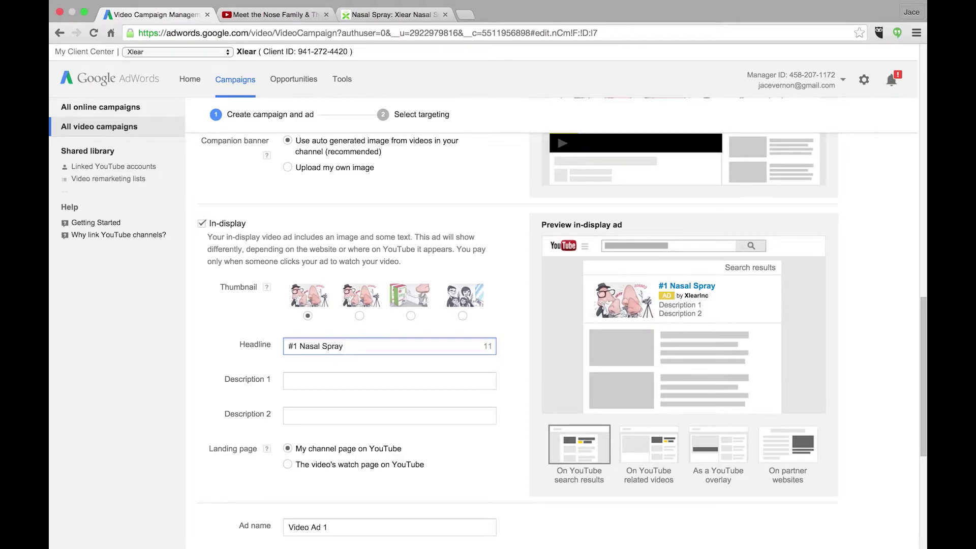
type("™ B")
- Browse the Xlear nasal spray page, dismissing its newsletter popup
key("super+3")
scroll(488, 224, "down", 5)
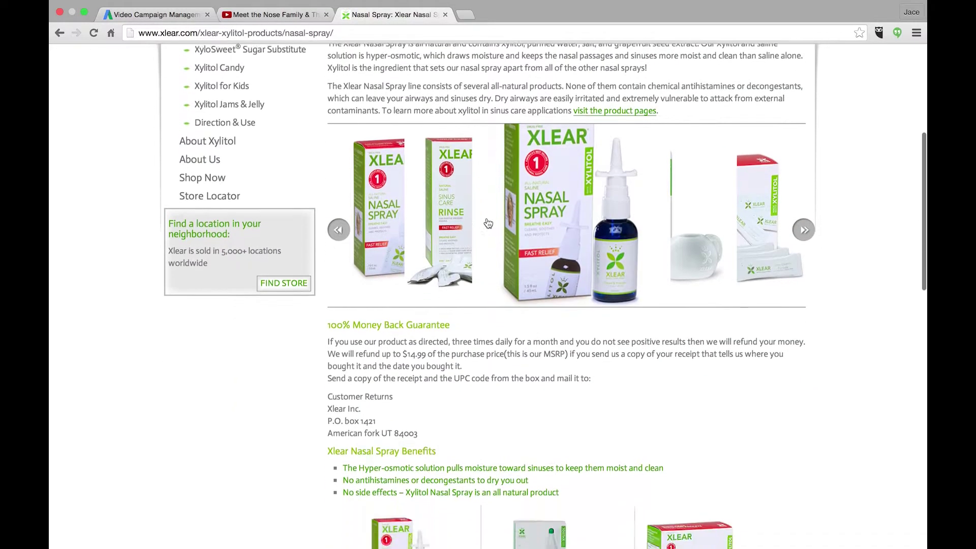
scroll(488, 224, "down", 2)
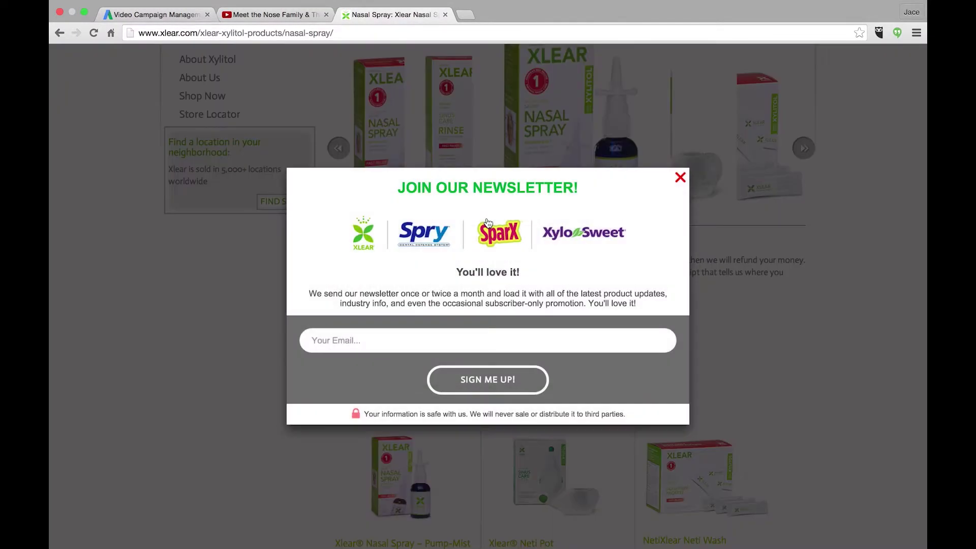
left_click(681, 177)
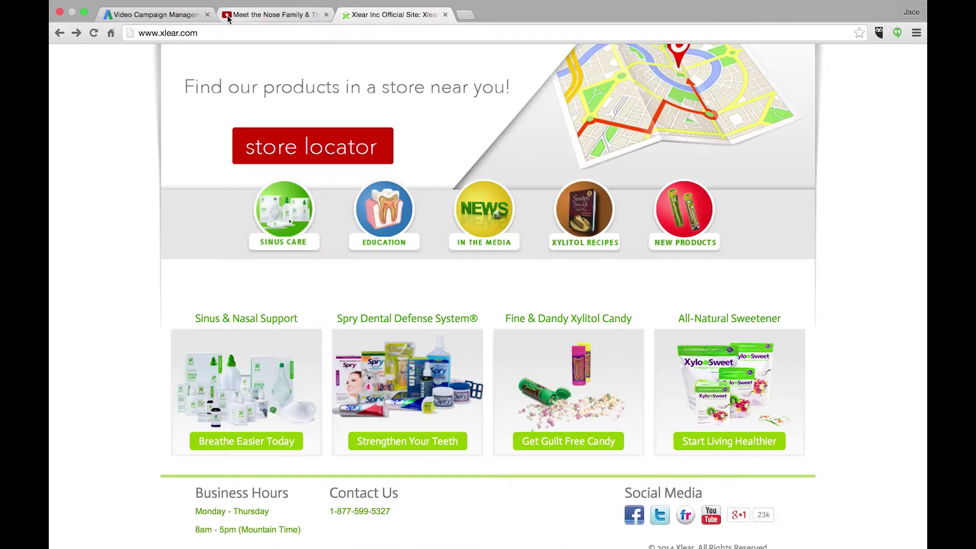
left_click(153, 14)
- Fill descriptions 'Breathe Easy-100% Money Guarantee' and 'All Natural Order Yours Today.'
type("Easy-100% money Guarantee")
left_click(319, 415)
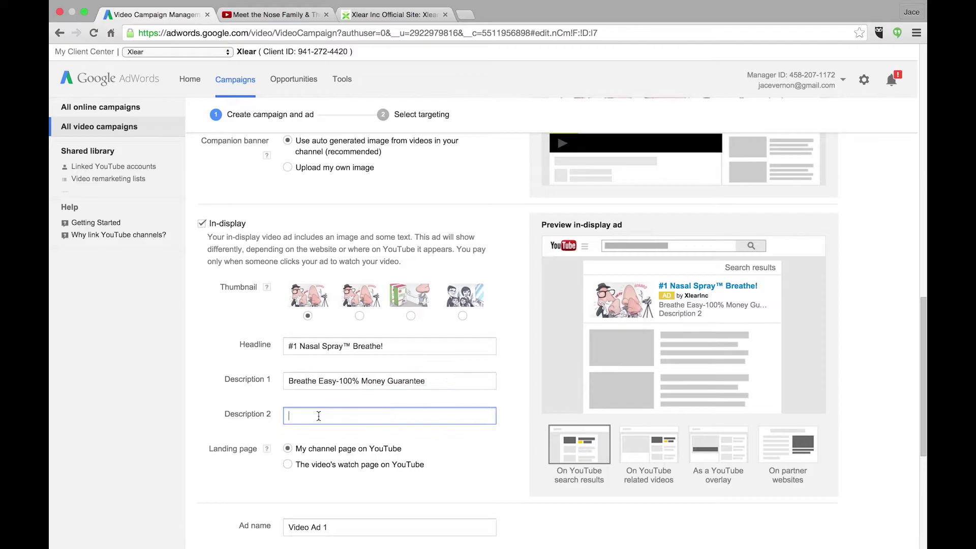
type("Get")
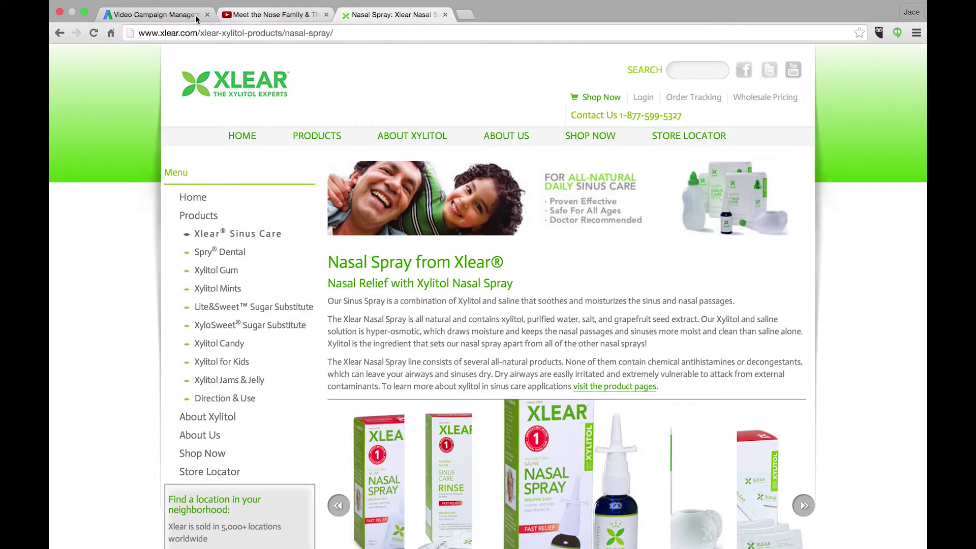
left_click(196, 20)
type("Natural Order Yours Today.")
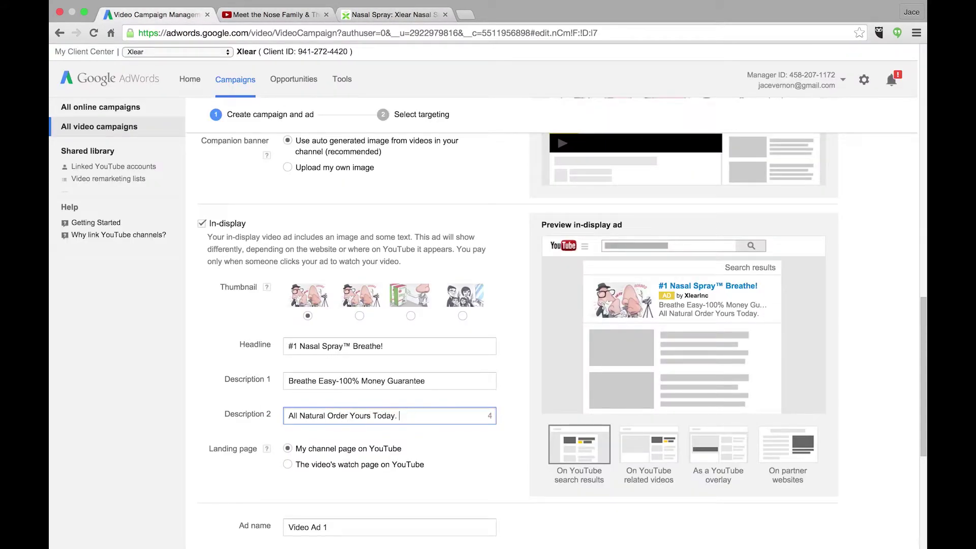
scroll(338, 334, "down", 5)
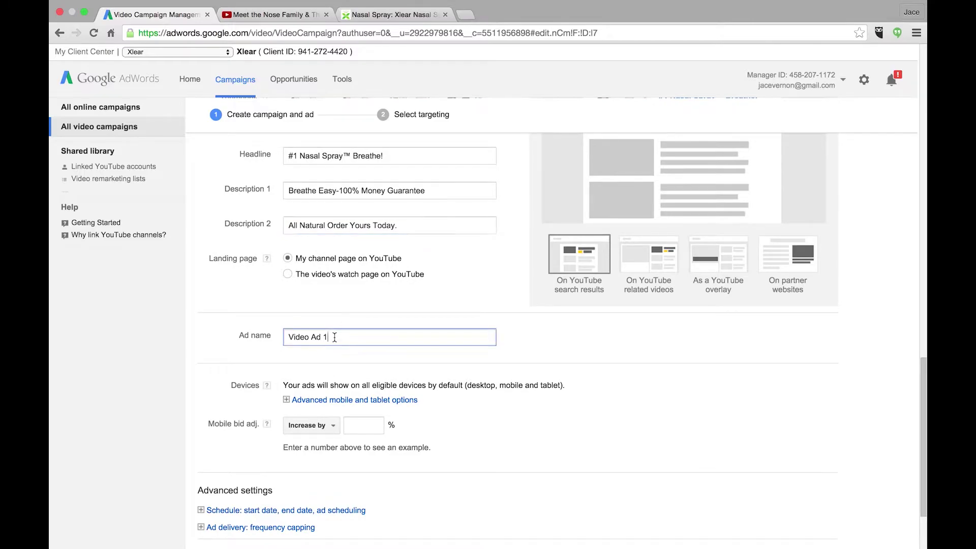
triple_click(336, 336)
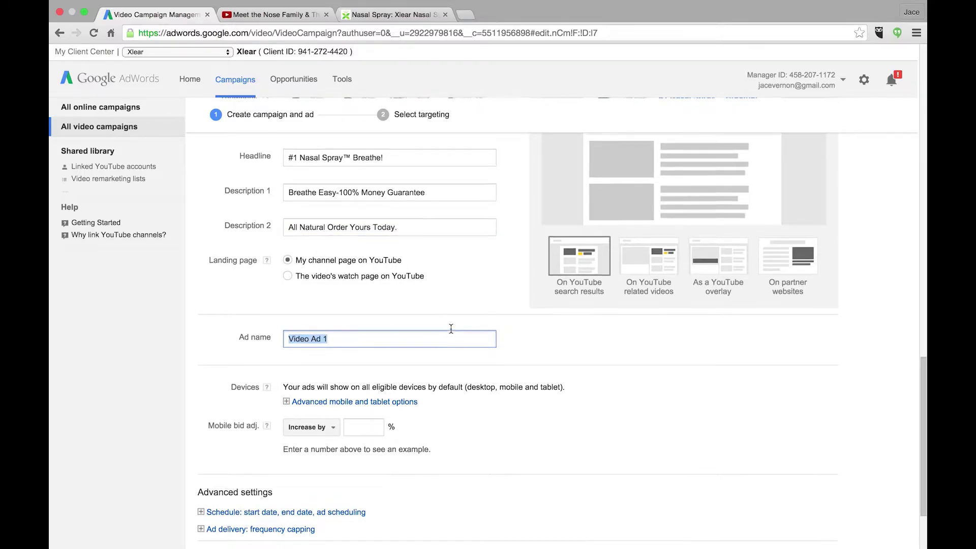
scroll(451, 328, "up", 3)
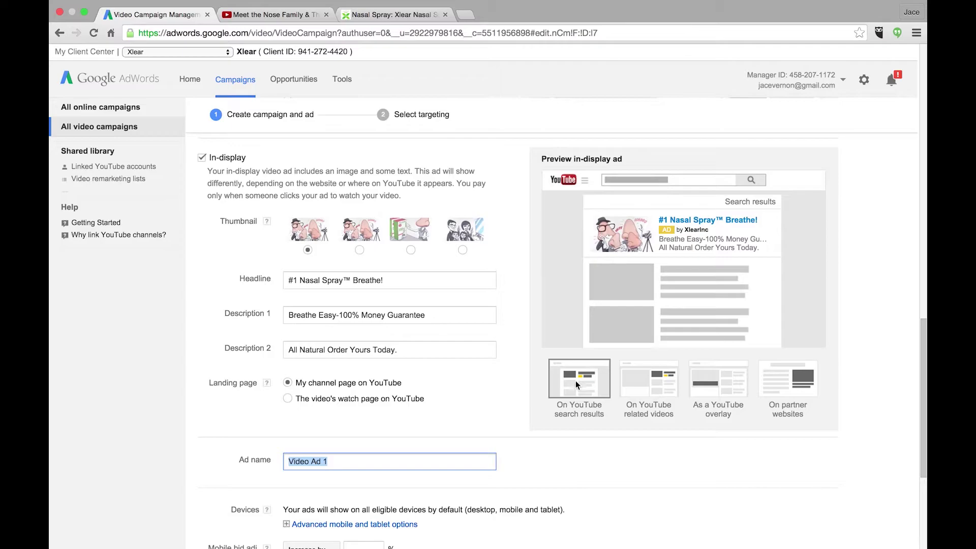
left_click(647, 384)
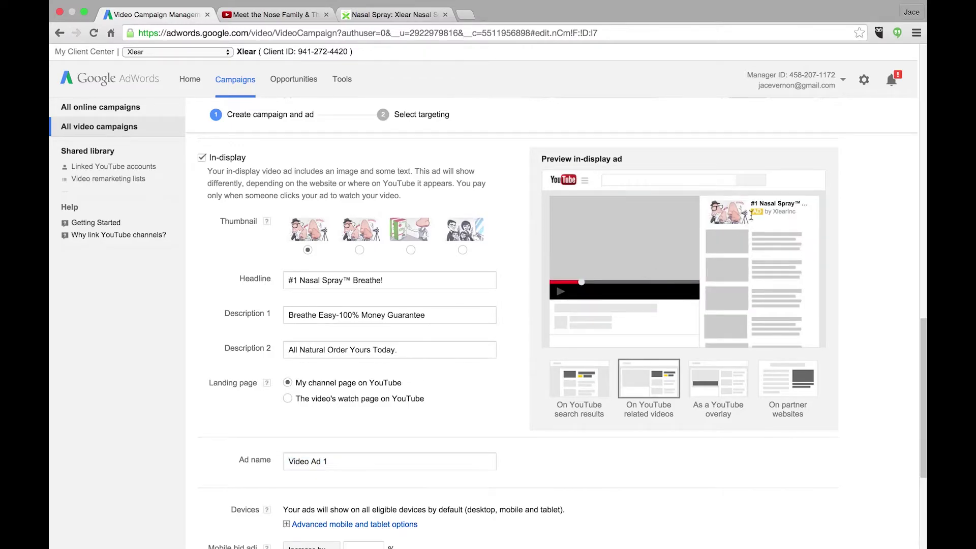
left_click(729, 382)
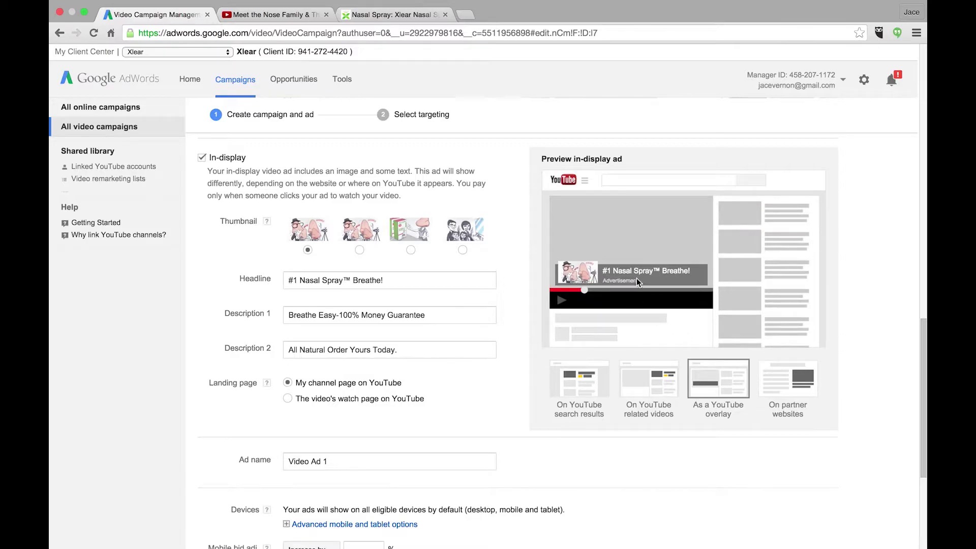
left_click(793, 365)
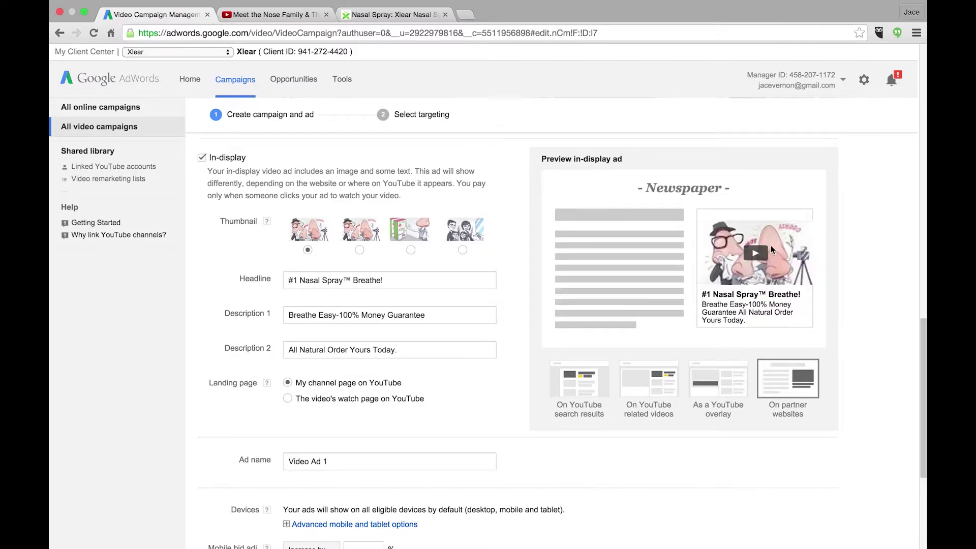
left_click(568, 392)
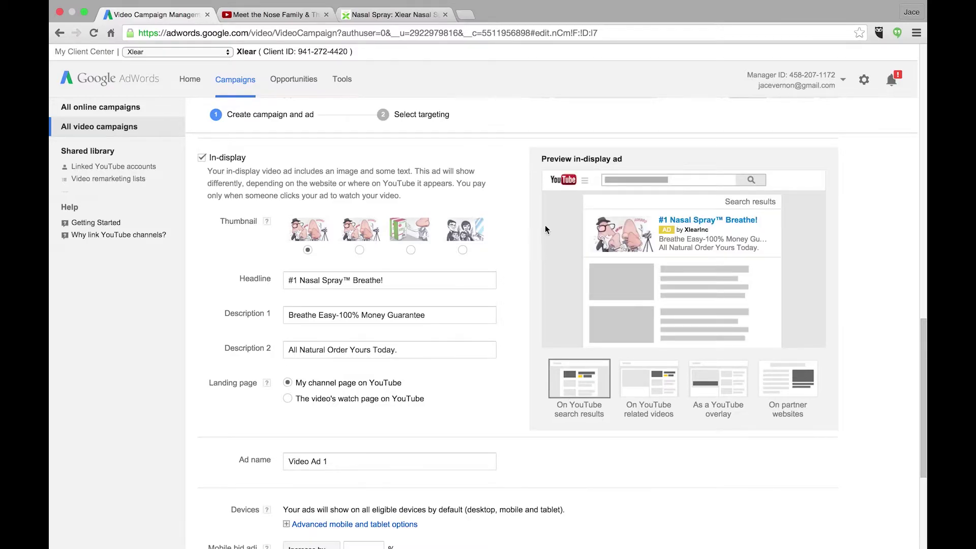
- Preview the ad beside YouTube related videos and review the filled video ad form
left_click(669, 393)
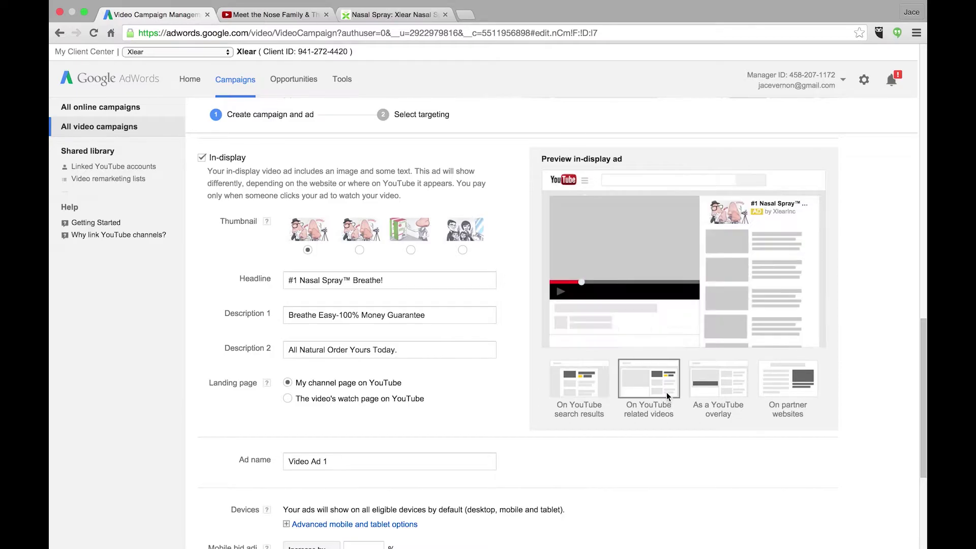
scroll(488, 376, "down", 5)
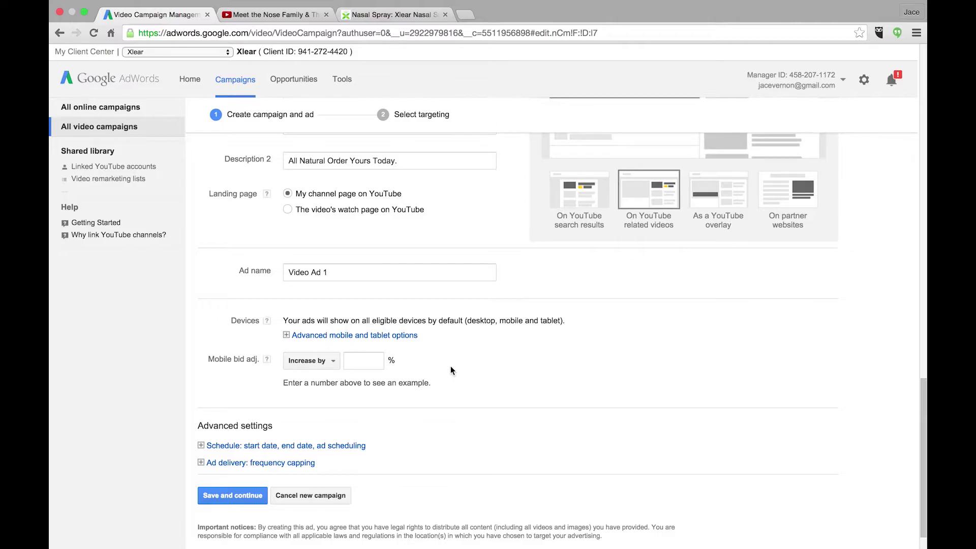
scroll(450, 370, "up", 15)
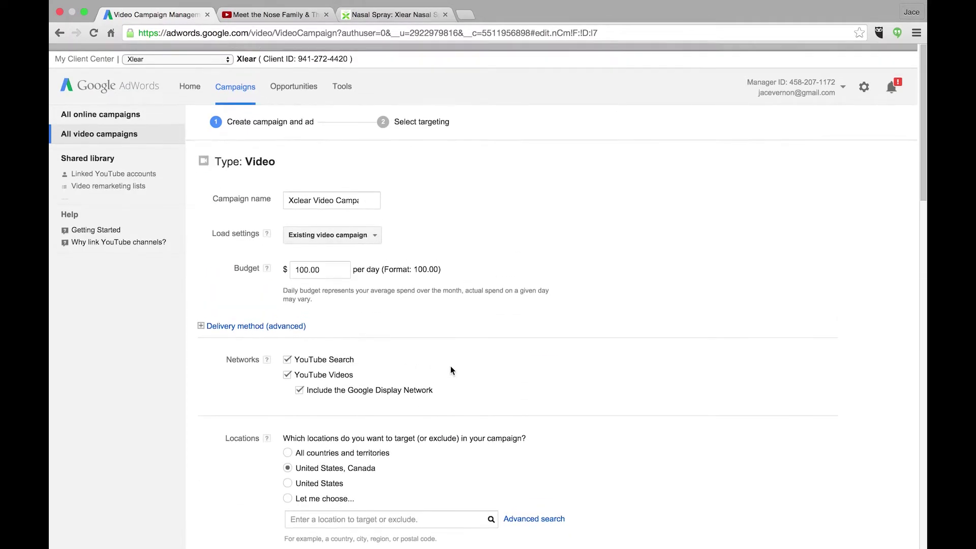
scroll(451, 370, "down", 10)
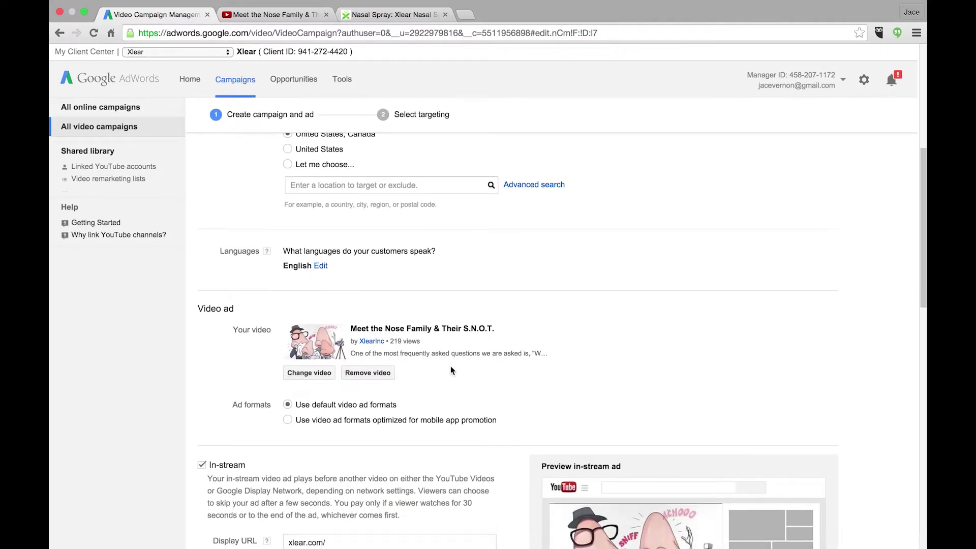
scroll(451, 370, "down", 8)
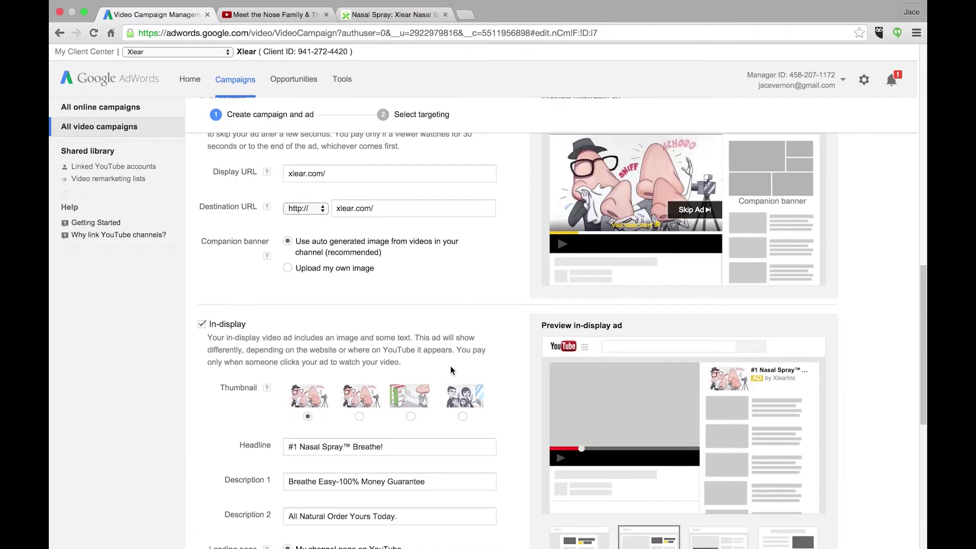
scroll(450, 370, "up", 5)
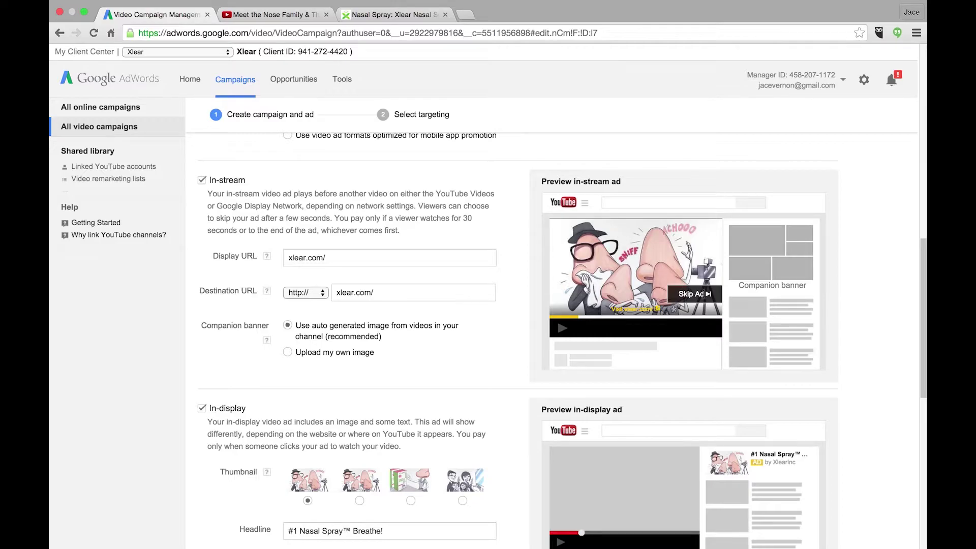
scroll(662, 311, "down", 3)
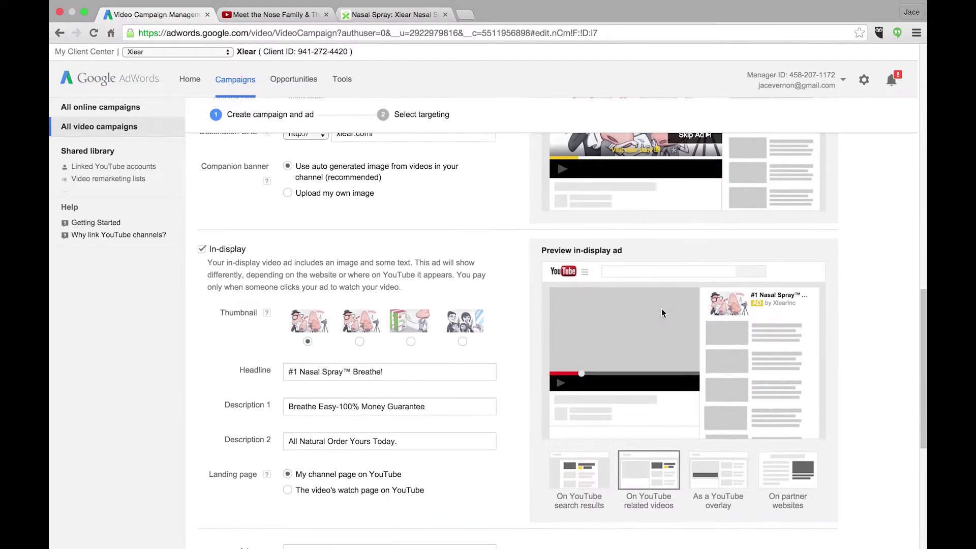
scroll(662, 312, "up", 2)
scroll(663, 313, "up", 1)
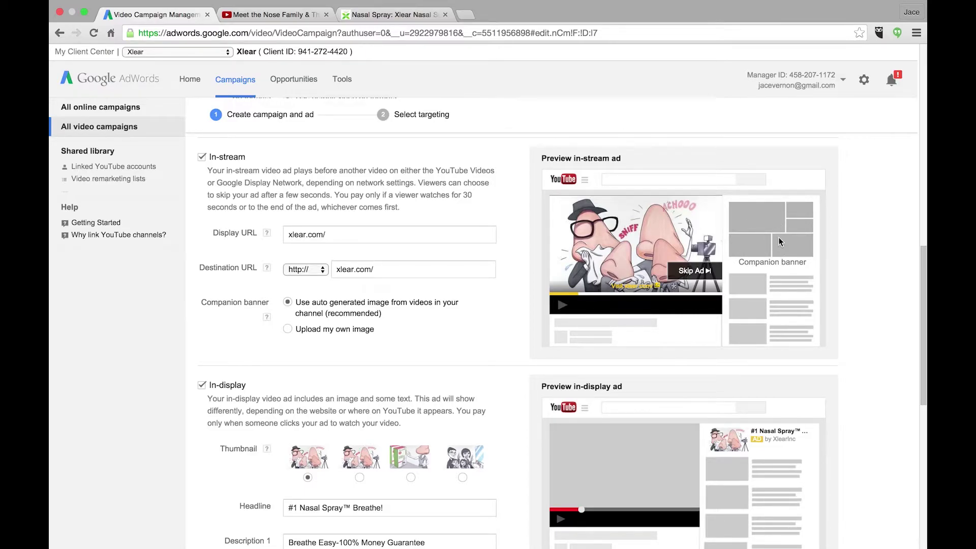
scroll(764, 251, "down", 5)
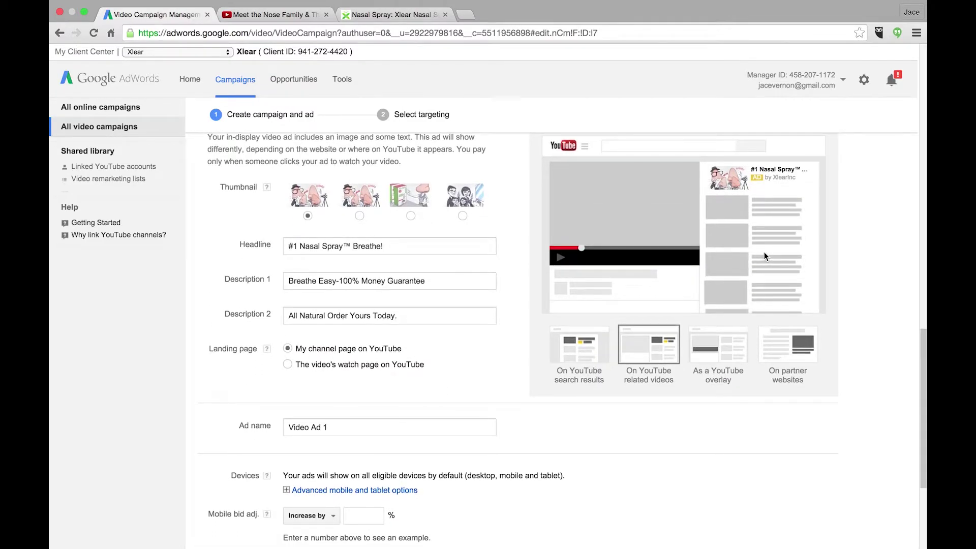
scroll(764, 256, "down", 4)
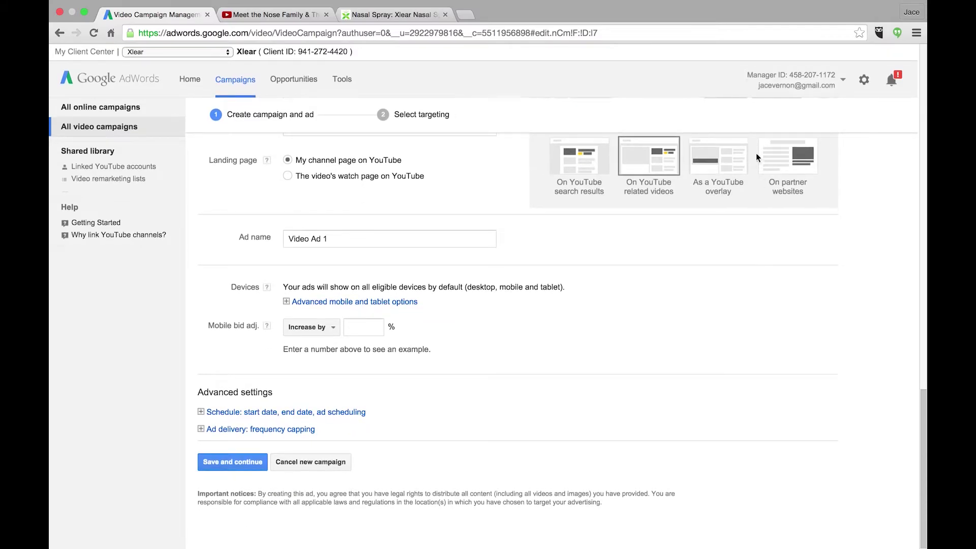
- Decrease mobile bids by 30% and expand the advanced mobile and tablet options
left_click(328, 328)
left_click(330, 360)
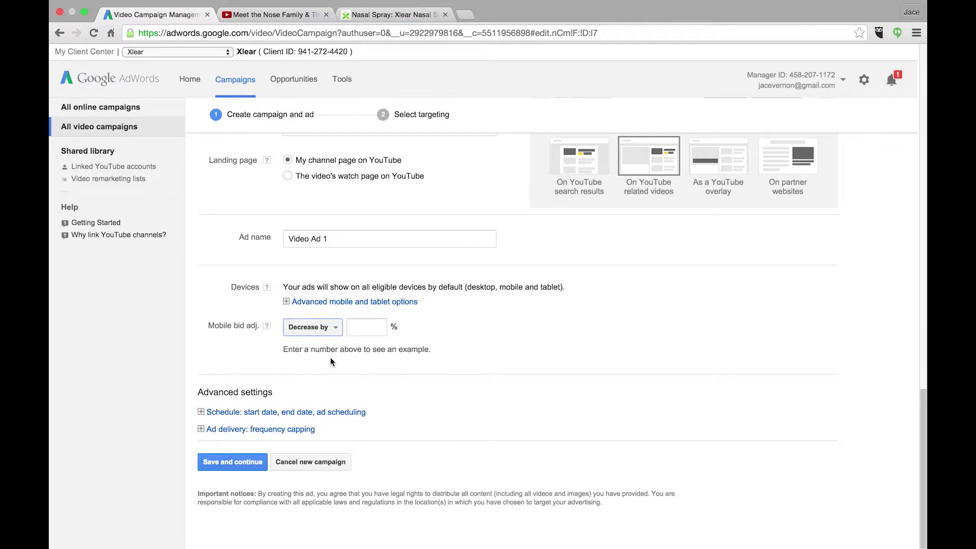
left_click(366, 327)
type("30")
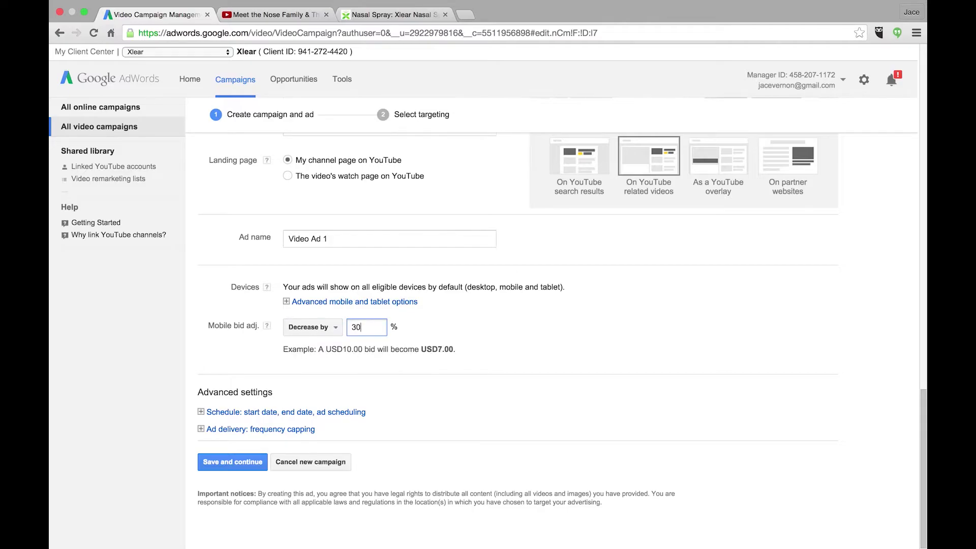
left_click(535, 302)
scroll(535, 301, "down", 3)
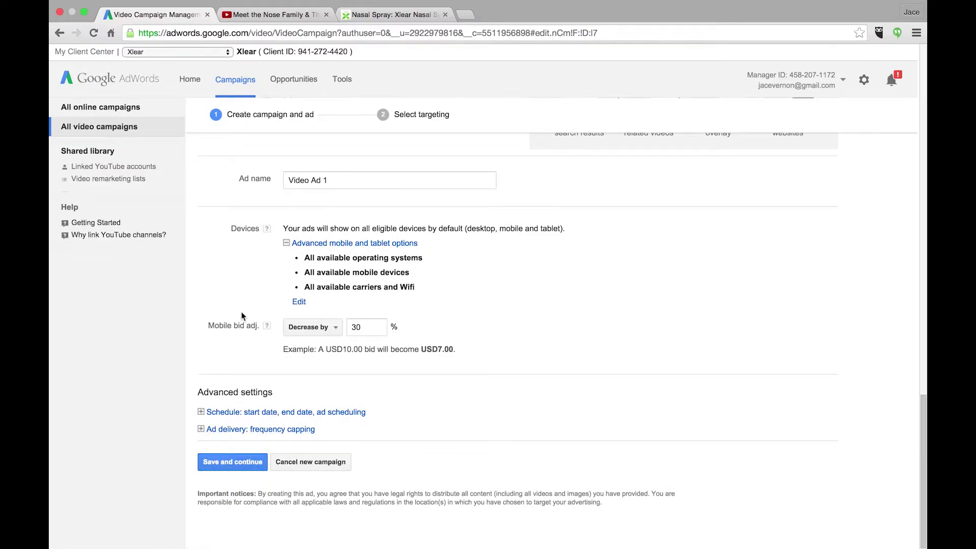
- Save the campaign, fix the headline flagged for punctuation, and save again
left_click(240, 466)
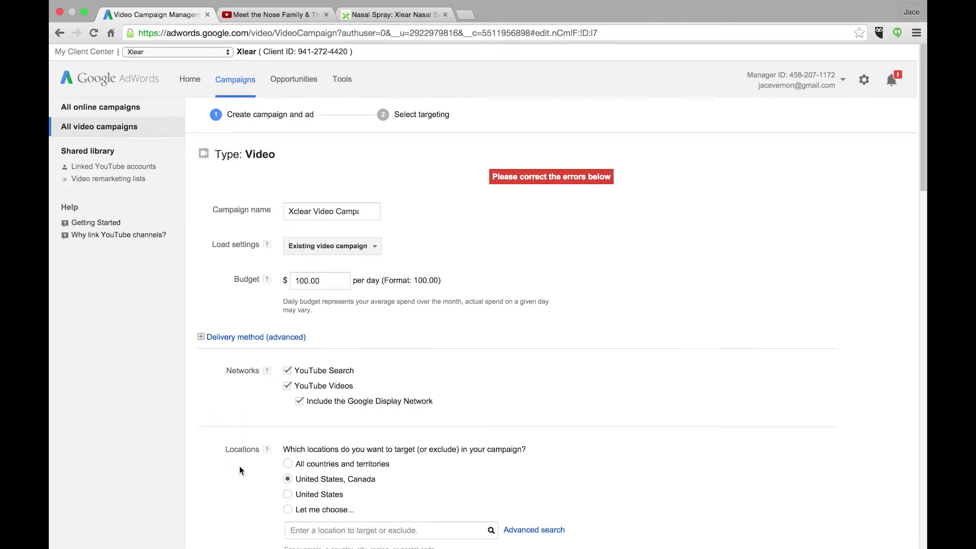
scroll(305, 361, "down", 8)
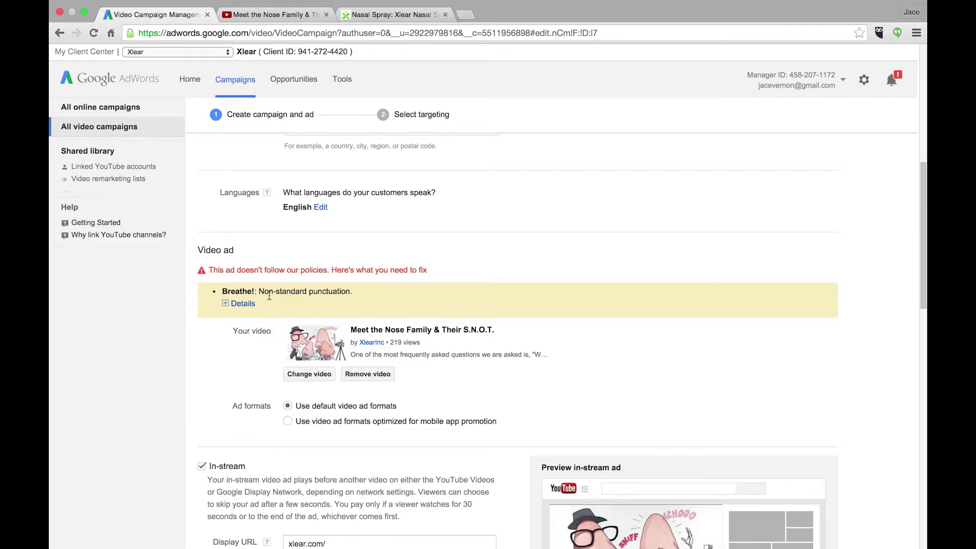
scroll(286, 300, "down", 10)
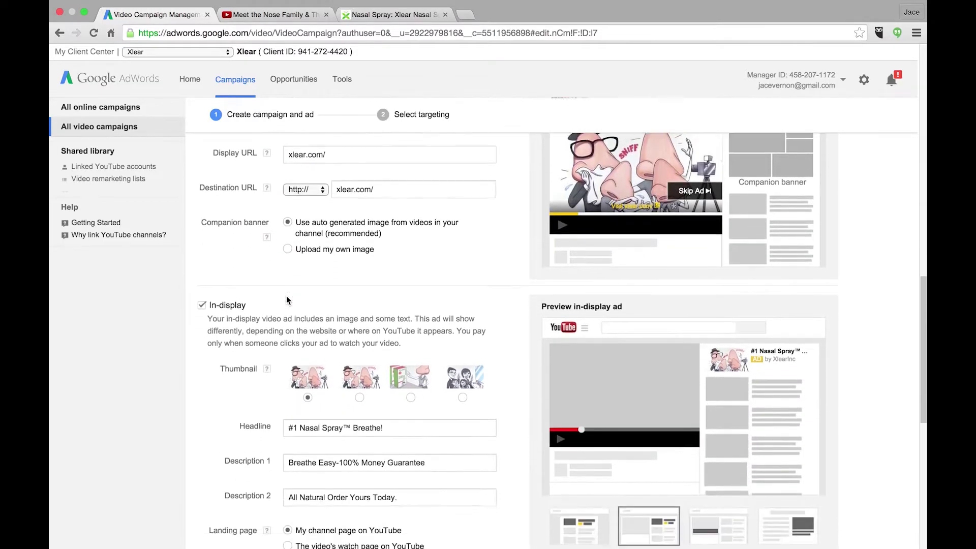
left_click(386, 319)
scroll(427, 336, "down", 5)
left_click(219, 462)
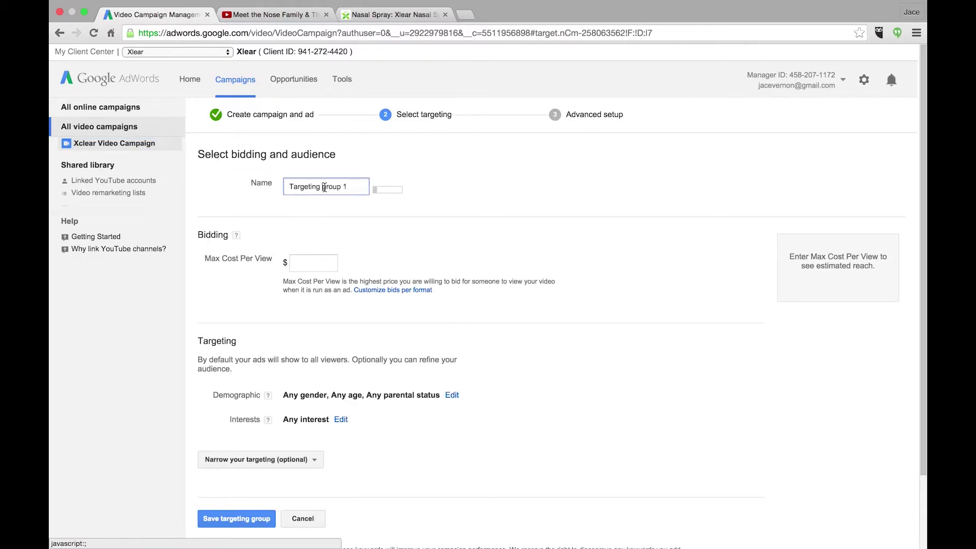
- Rename the targeting group to In Display
triple_click(324, 187)
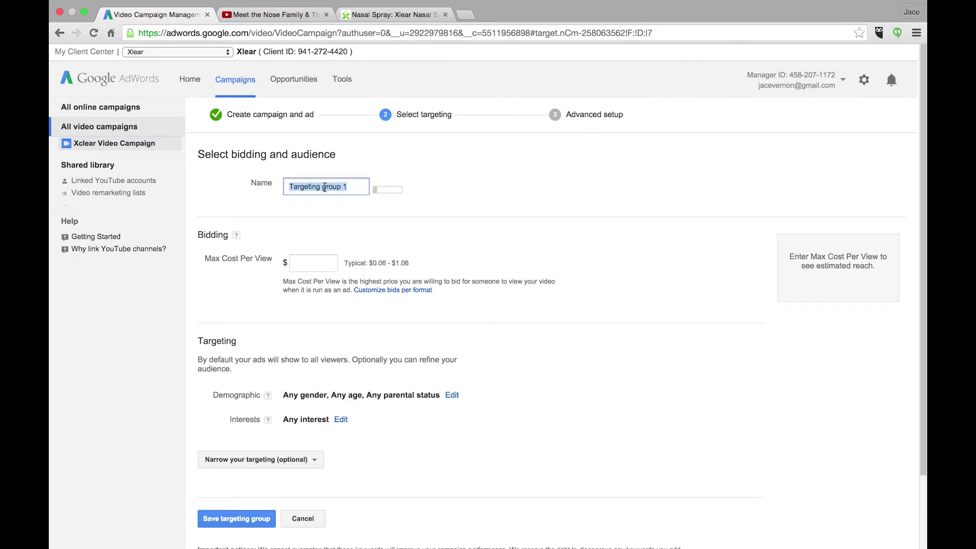
type("In De")
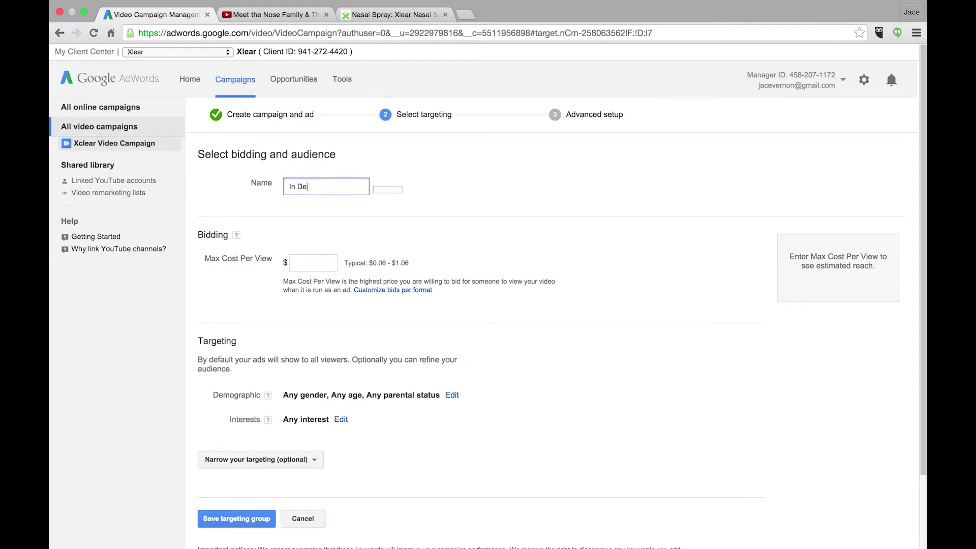
type("isplay")
left_click(355, 202)
scroll(355, 204, "down", 1)
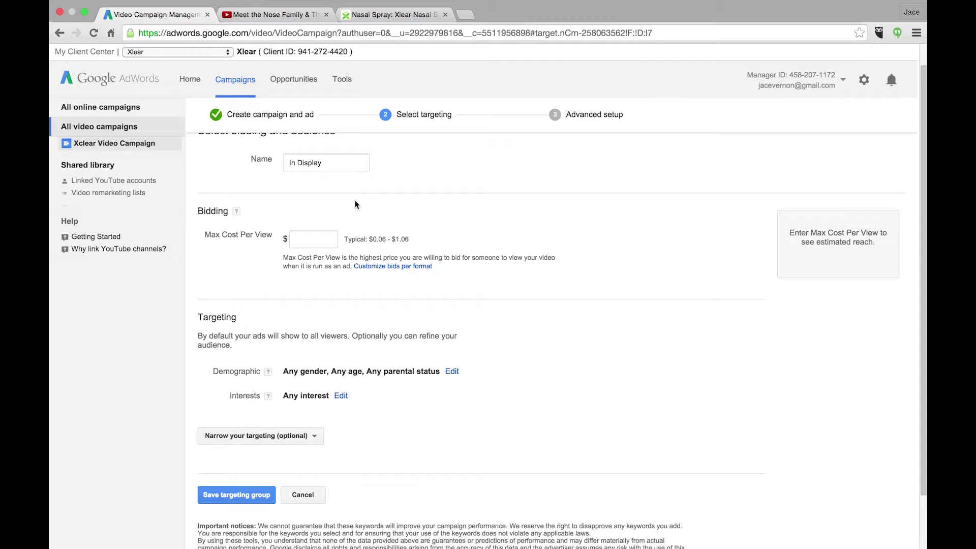
- Set a $0.12 maximum cost per view and review the 1K–5K daily views estimate
left_click(306, 243)
type(".12")
left_click(398, 218)
scroll(400, 218, "down", 2)
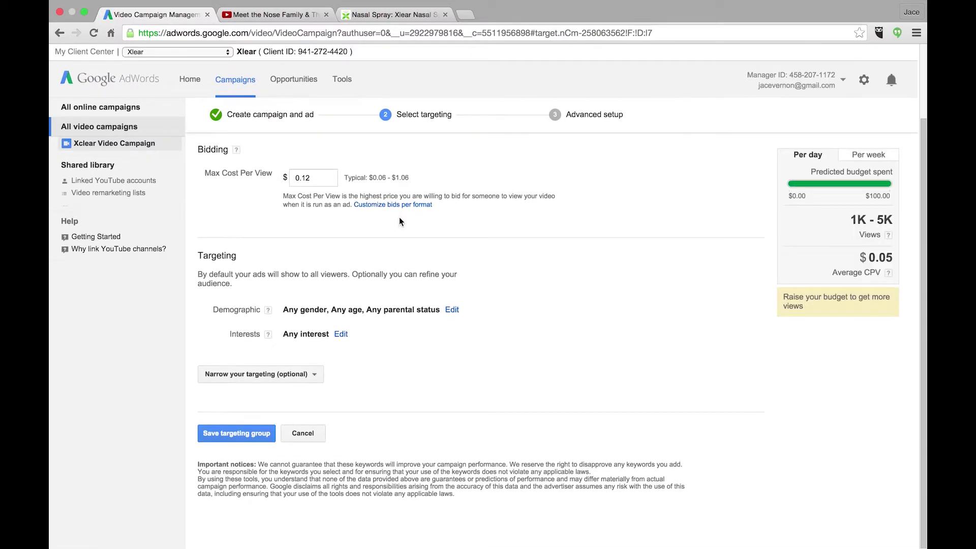
scroll(399, 219, "down", 1)
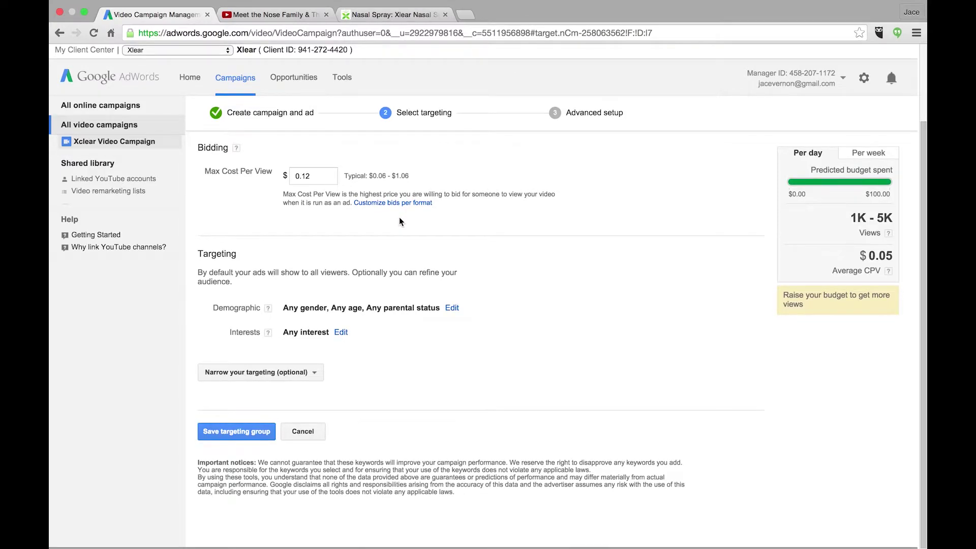
scroll(399, 221, "up", 1)
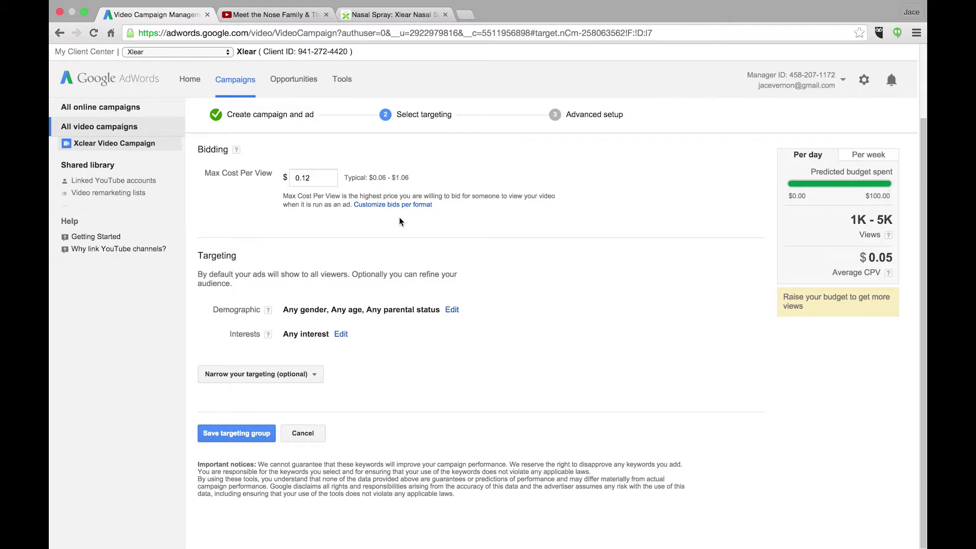
- Leave demographics at any gender, age and parental status, and open the Interests audience picker
left_click(452, 311)
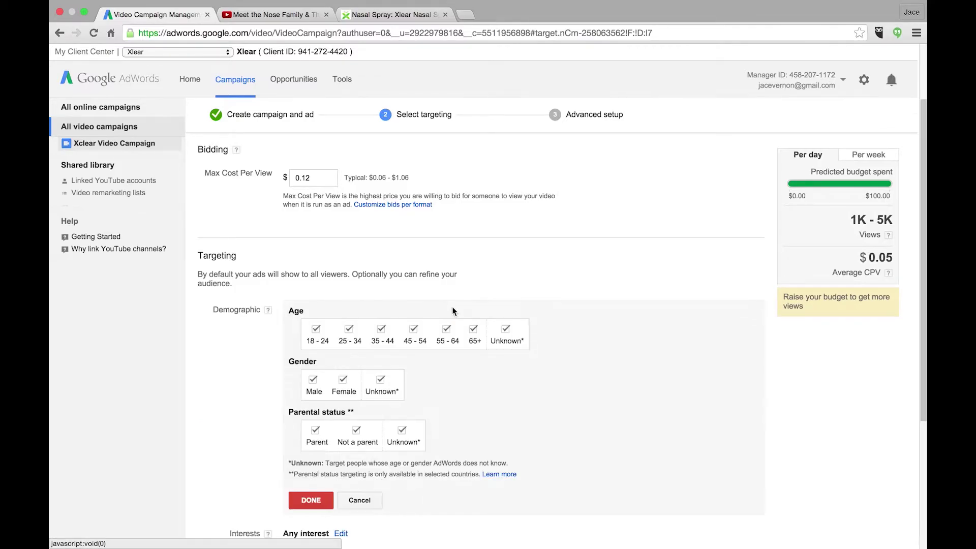
scroll(527, 290, "down", 4)
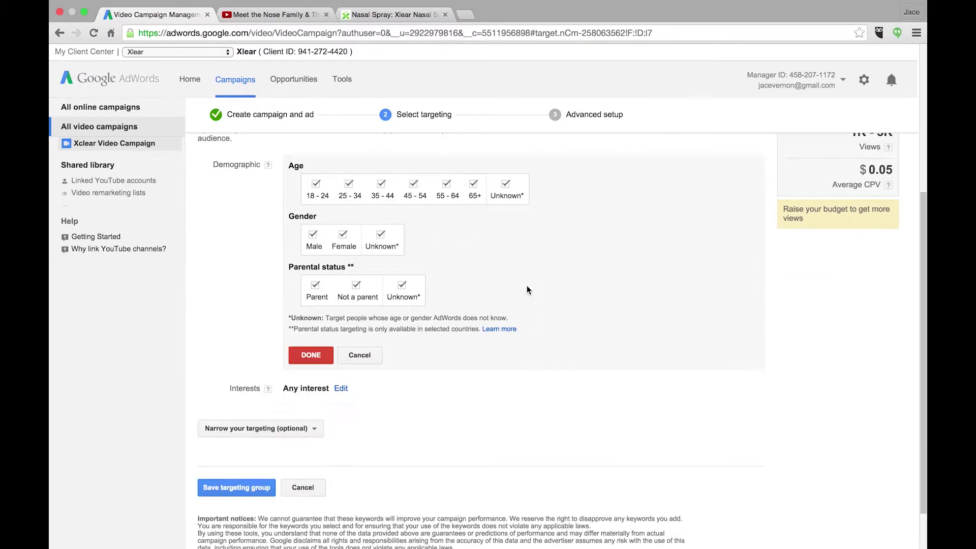
left_click(378, 299)
left_click(340, 334)
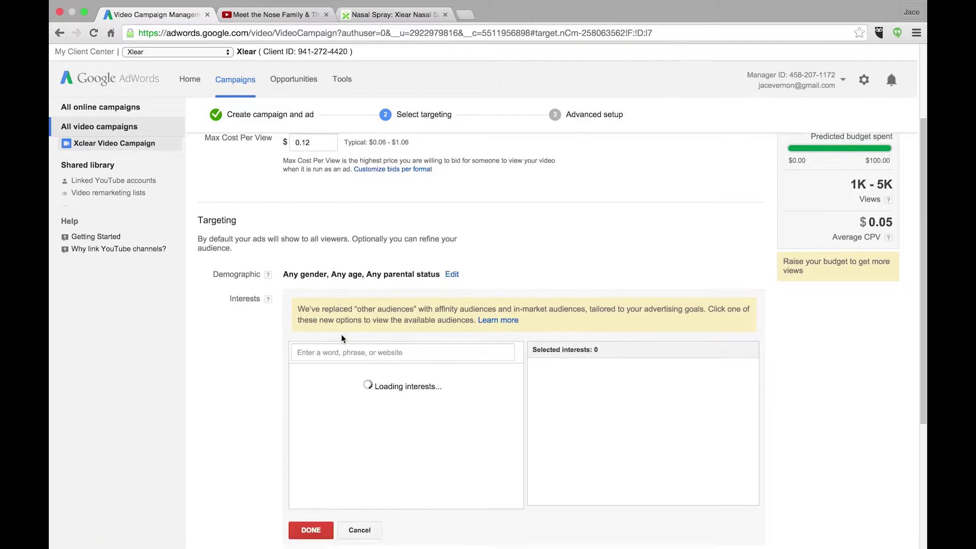
scroll(341, 334, "down", 3)
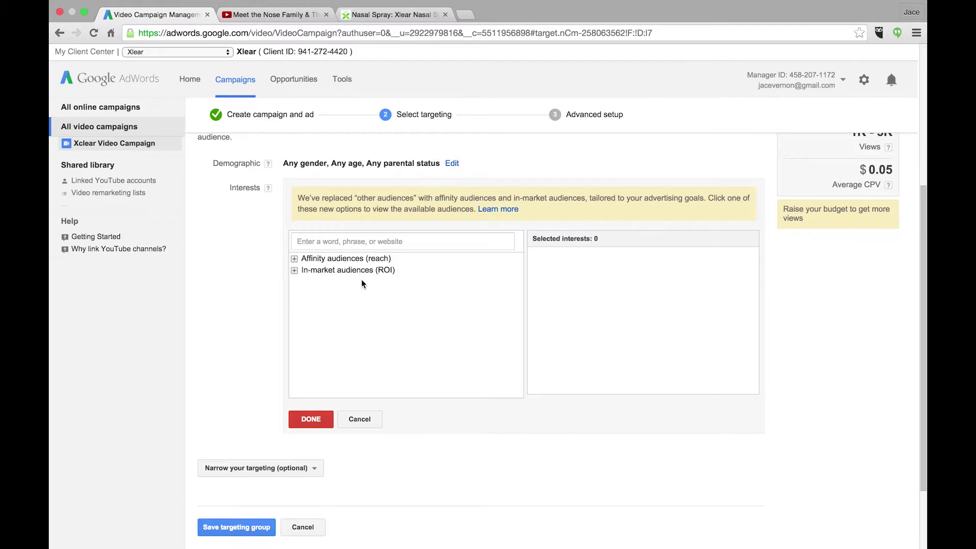
- Expand In-market audiences and browse the Beauty Products & Services and Business Services subcategories
left_click(295, 271)
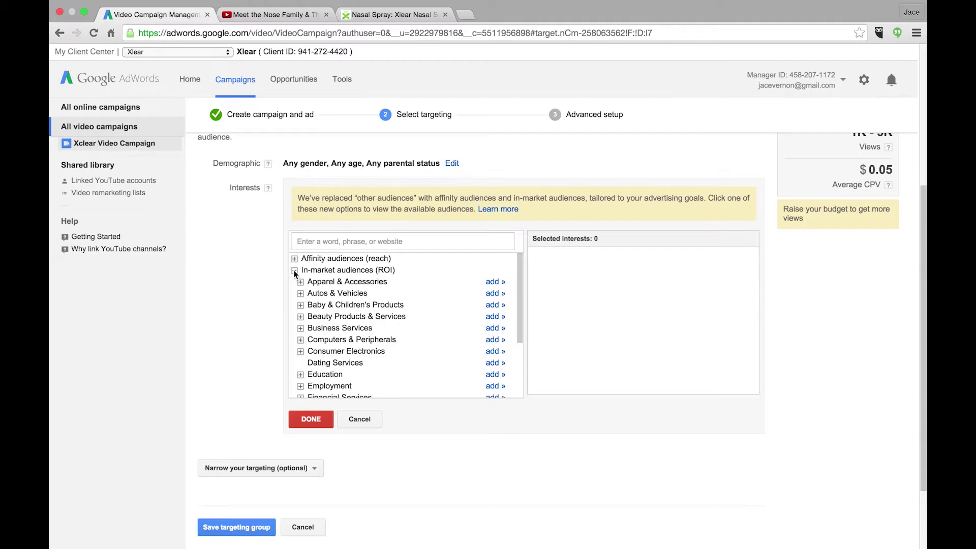
scroll(353, 322, "down", 5)
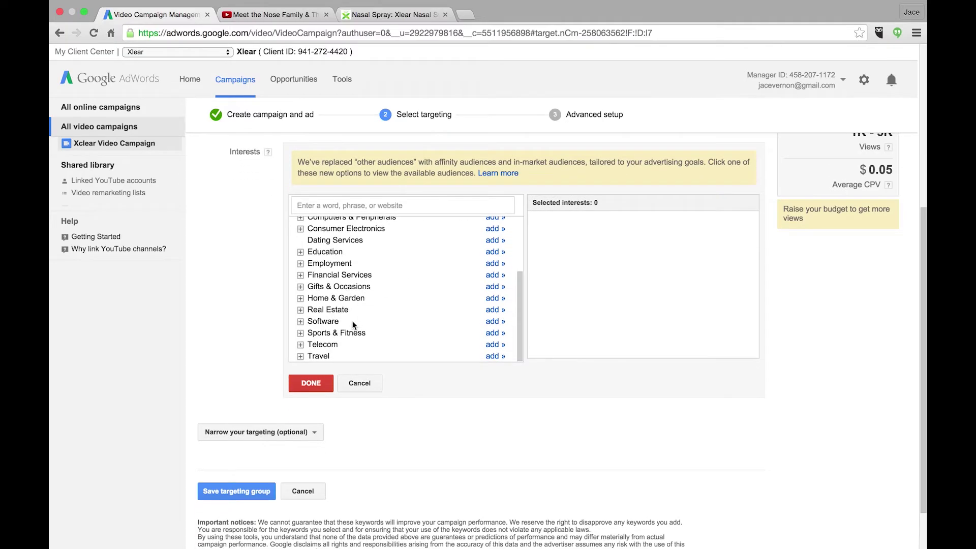
scroll(353, 322, "up", 3)
scroll(353, 321, "down", 3)
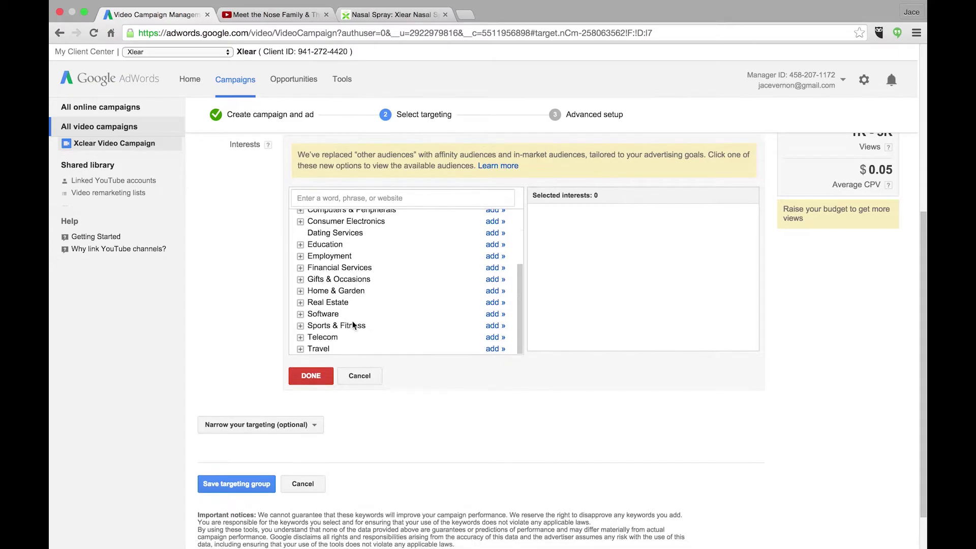
scroll(352, 321, "down", 2)
scroll(352, 321, "up", 5)
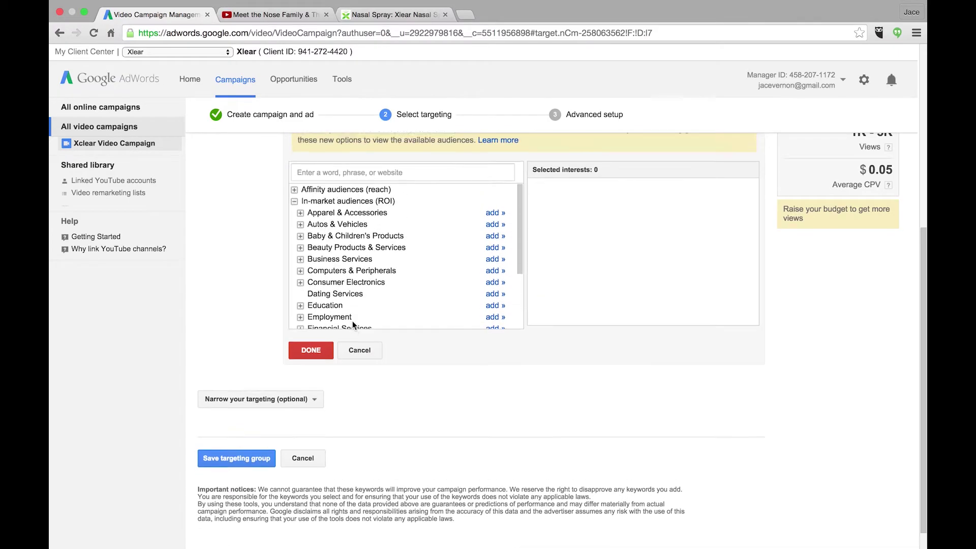
scroll(352, 322, "up", 1)
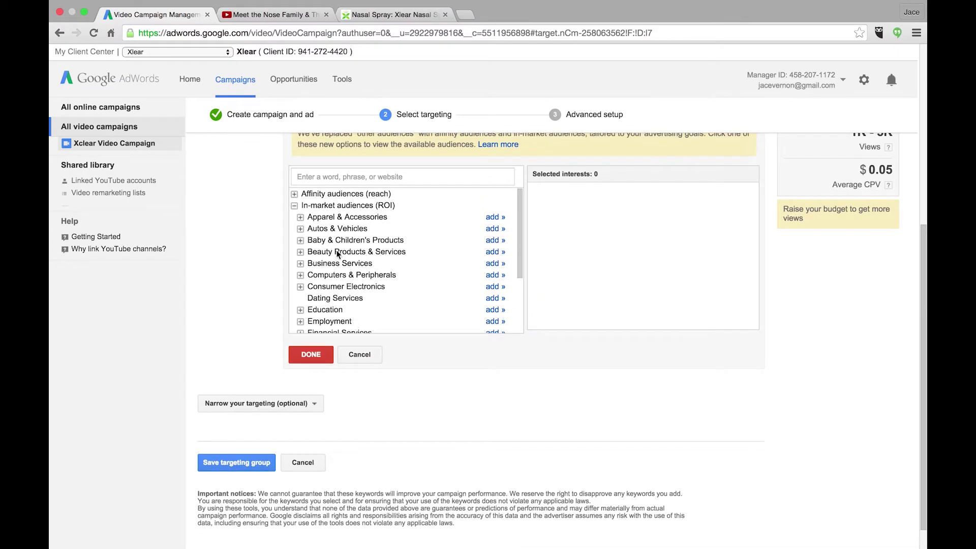
left_click(300, 252)
scroll(302, 247, "down", 2)
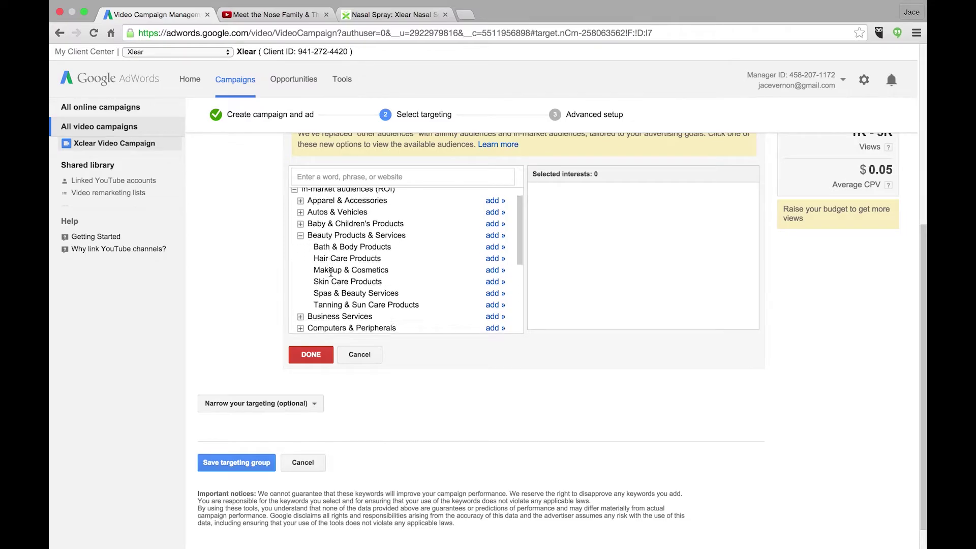
left_click(300, 225)
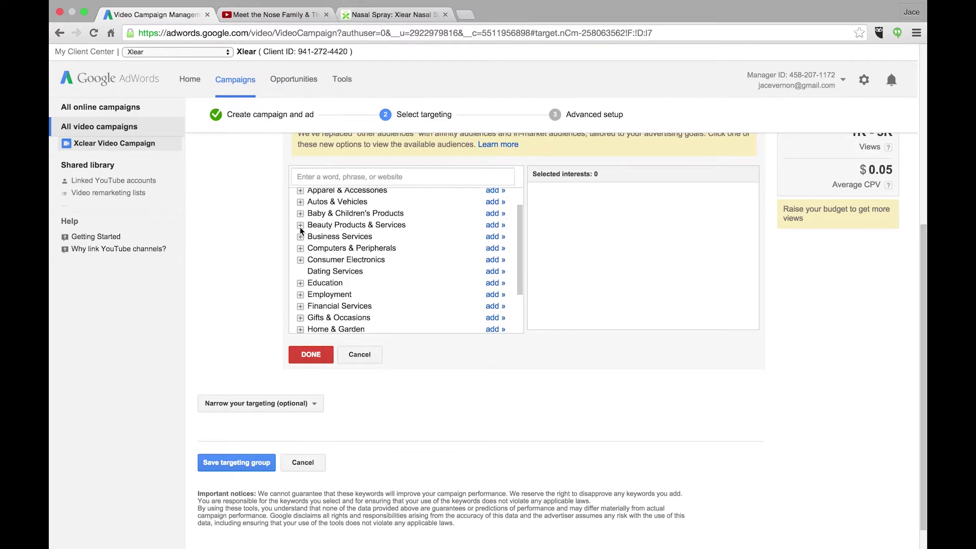
scroll(300, 228, "down", 1)
left_click(301, 223)
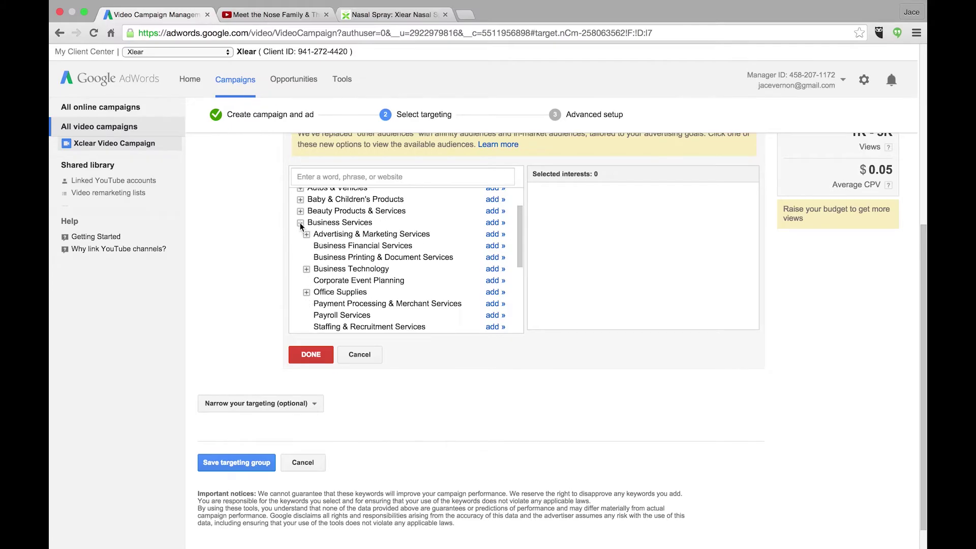
left_click(300, 223)
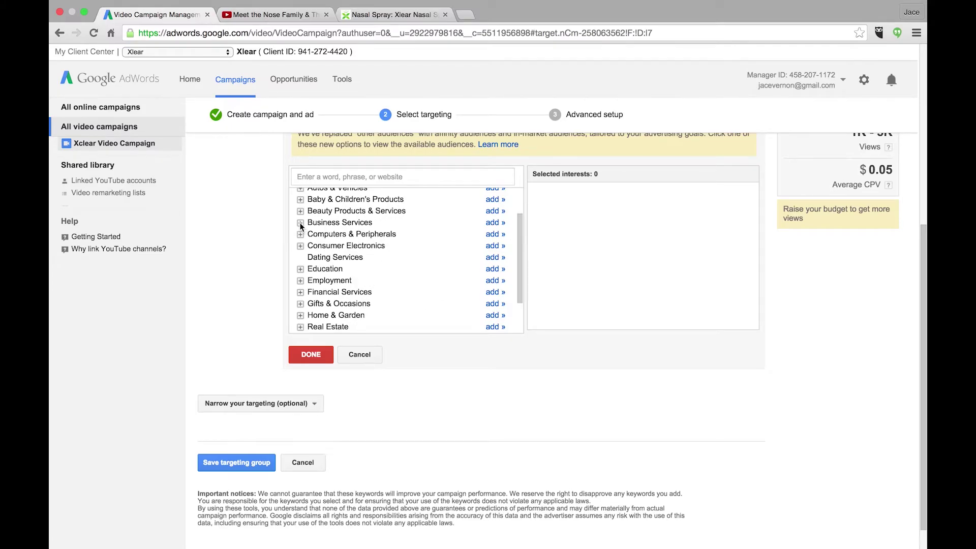
scroll(300, 222, "down", 4)
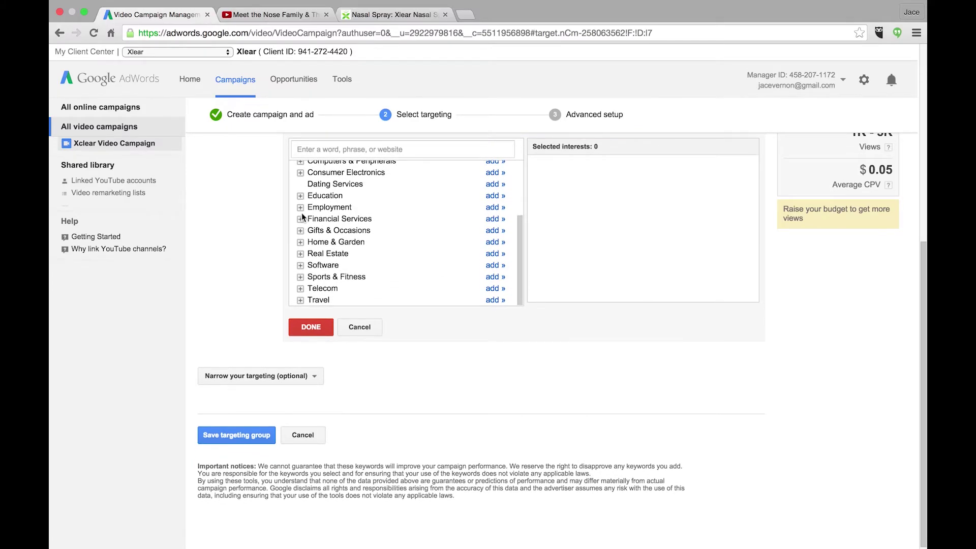
scroll(355, 230, "up", 3)
scroll(354, 239, "up", 4)
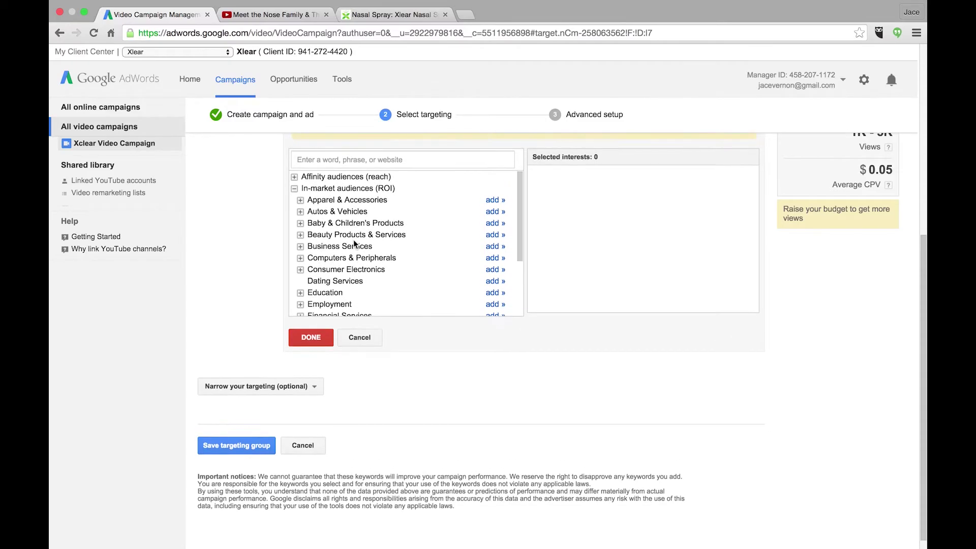
- Browse Apparel & Accessories, Autos & Vehicles and Baby's categories, then expand Beauty Products & Services
left_click(301, 212)
scroll(301, 211, "down", 1)
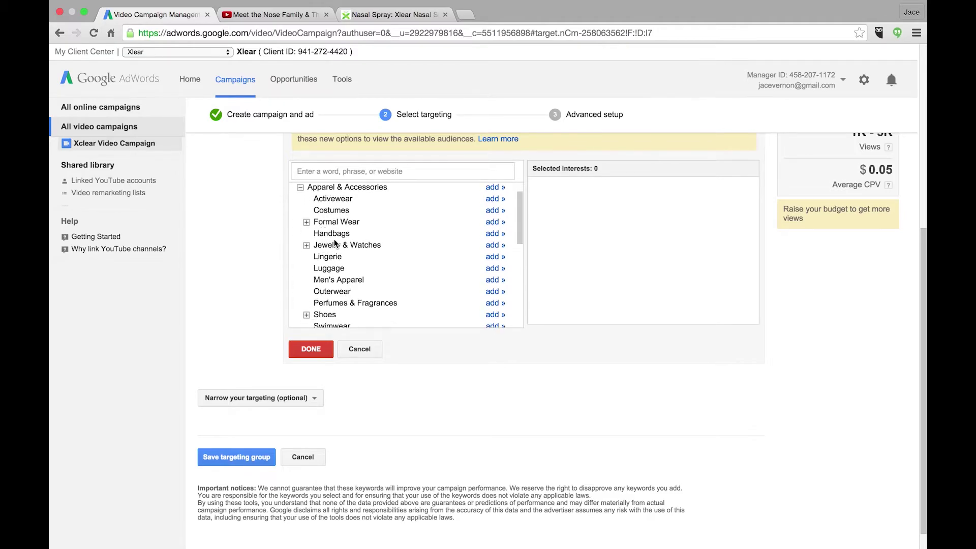
scroll(329, 261, "down", 2)
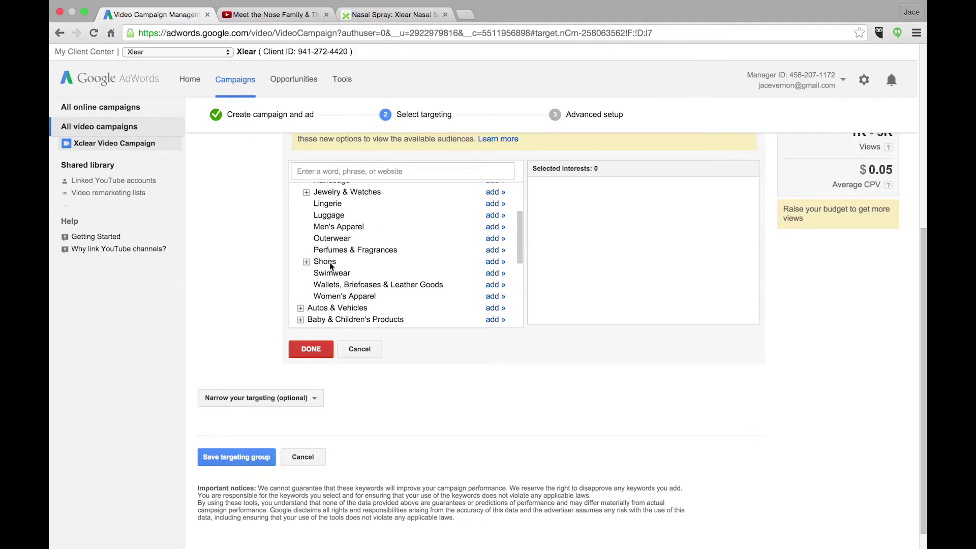
scroll(329, 261, "down", 2)
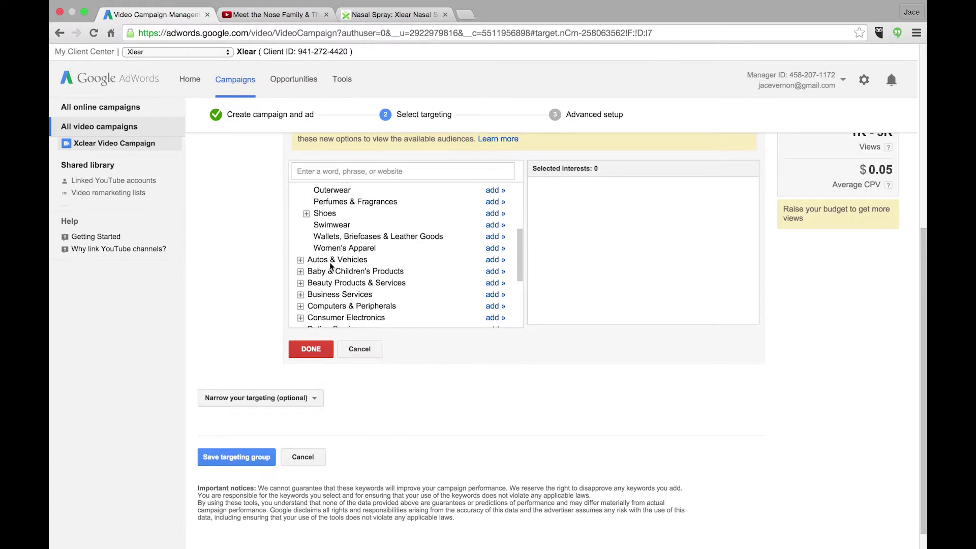
left_click(304, 263)
scroll(303, 262, "down", 2)
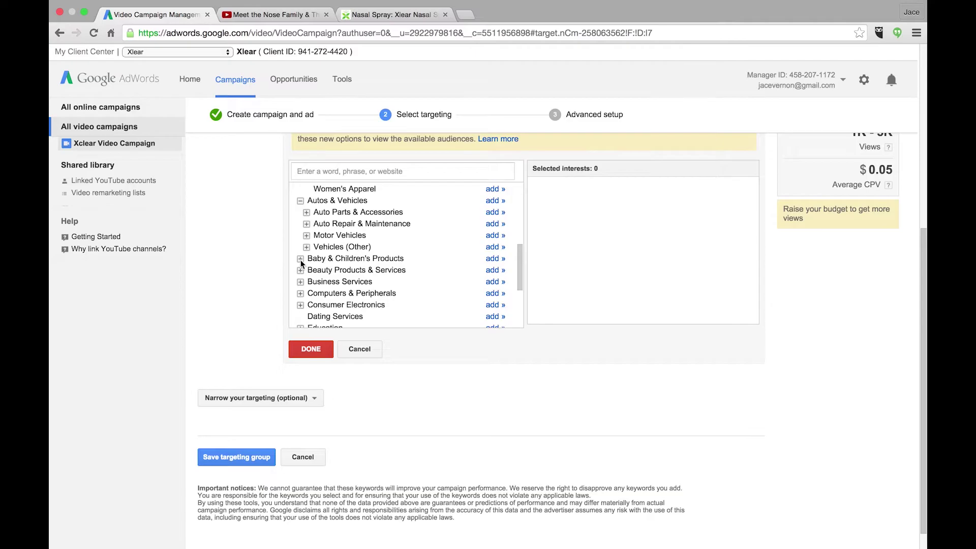
left_click(300, 259)
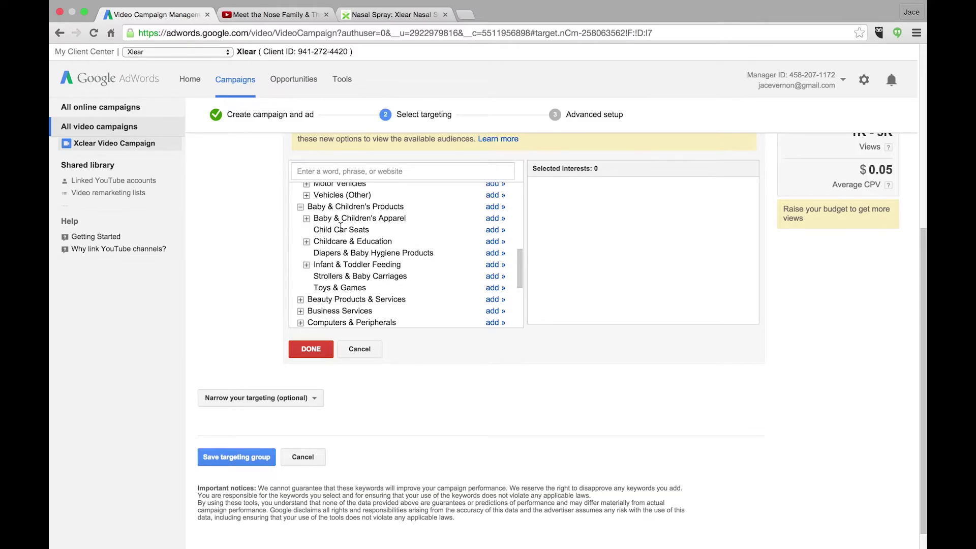
scroll(340, 227, "down", 1)
left_click(300, 273)
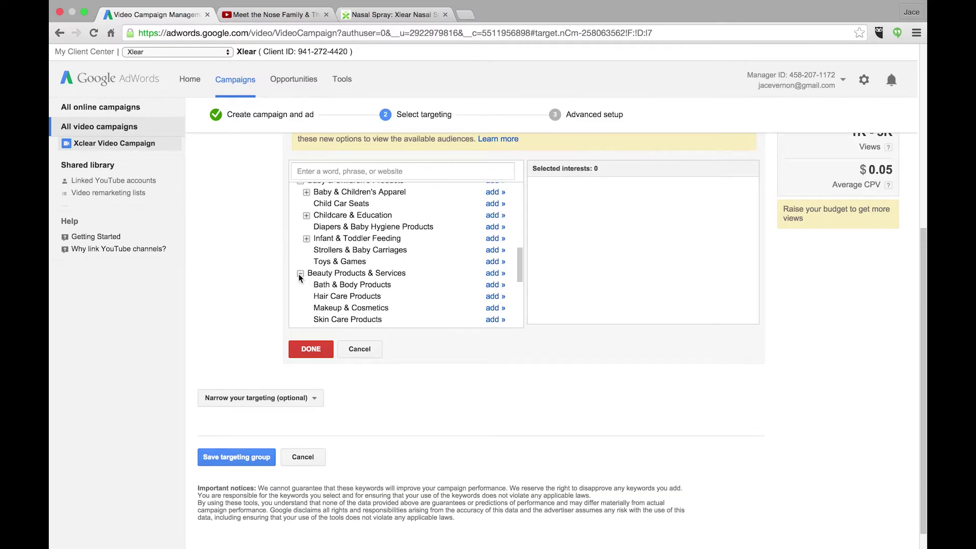
left_click(491, 273)
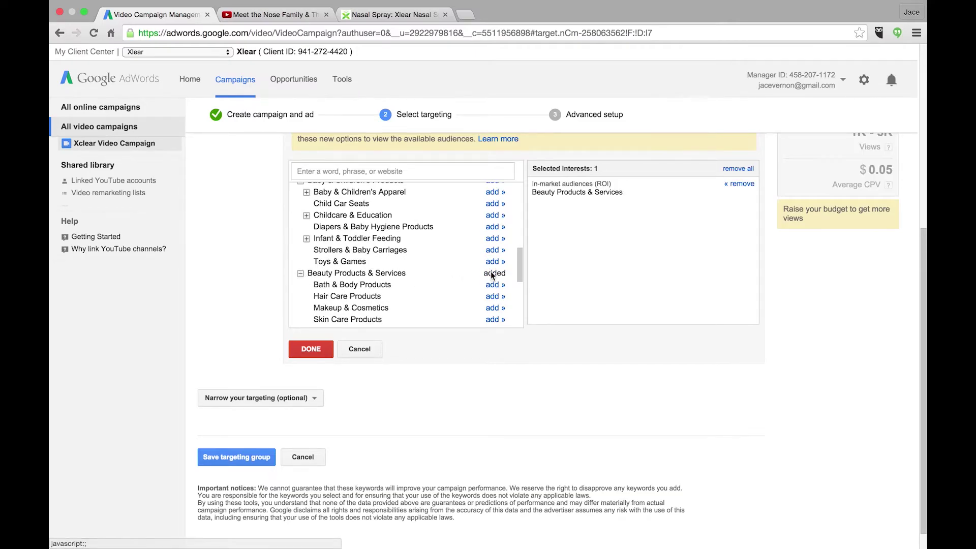
scroll(328, 278, "down", 3)
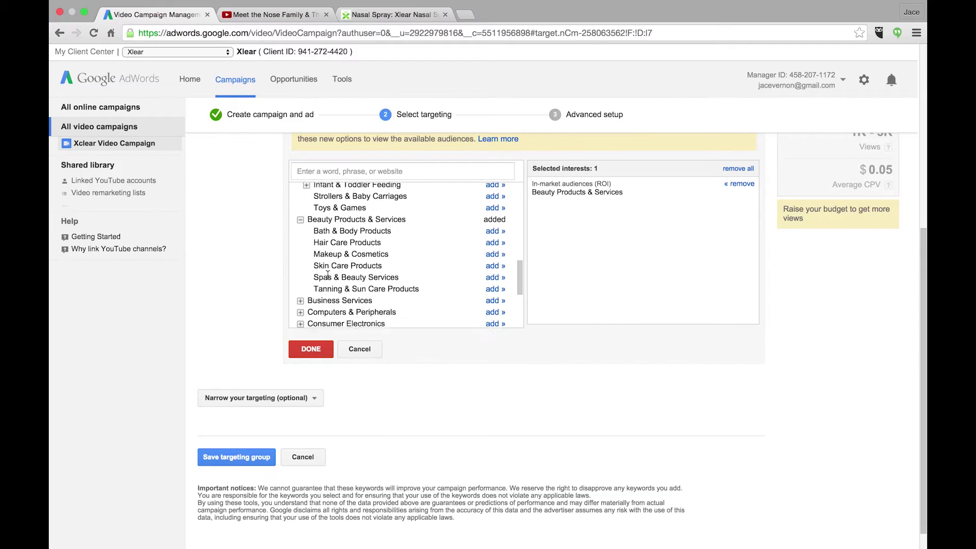
scroll(328, 276, "down", 2)
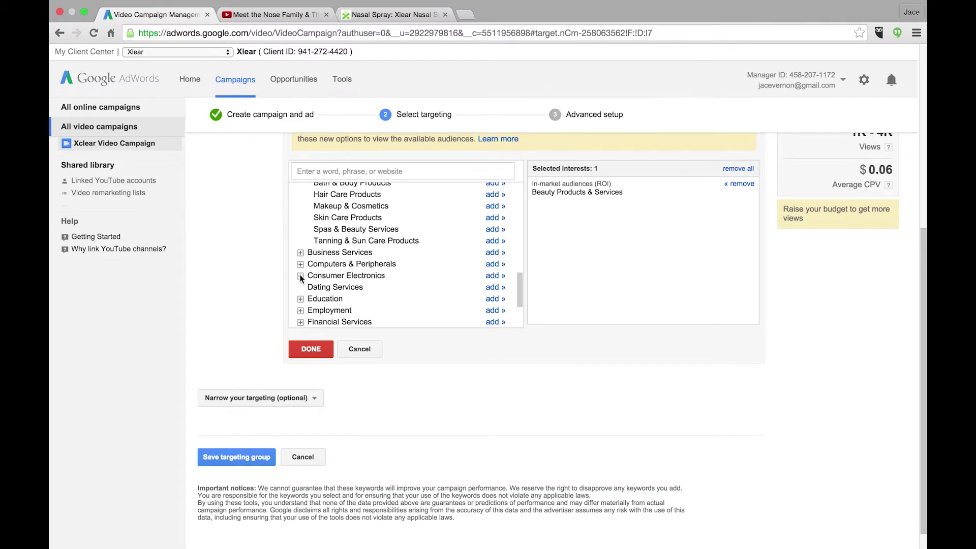
left_click(300, 252)
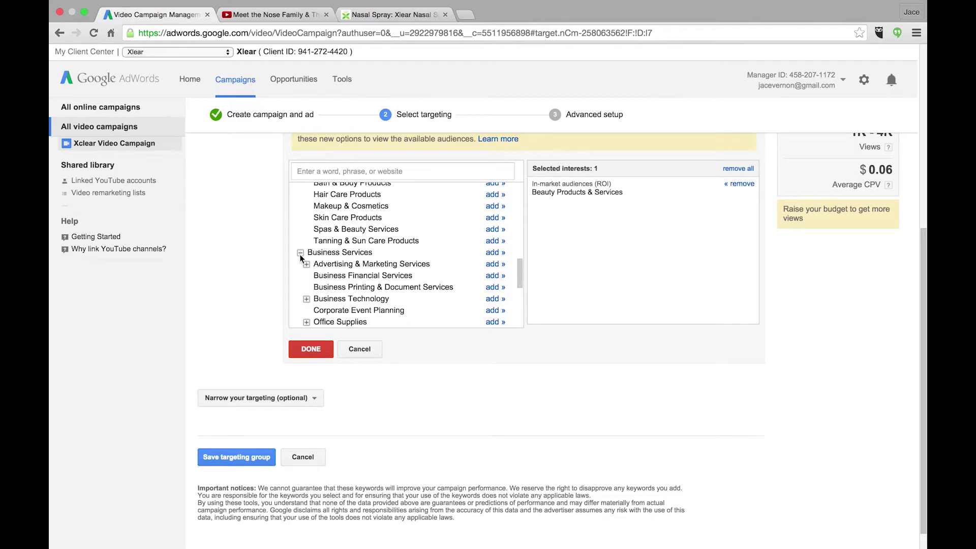
left_click(300, 252)
scroll(300, 254, "down", 3)
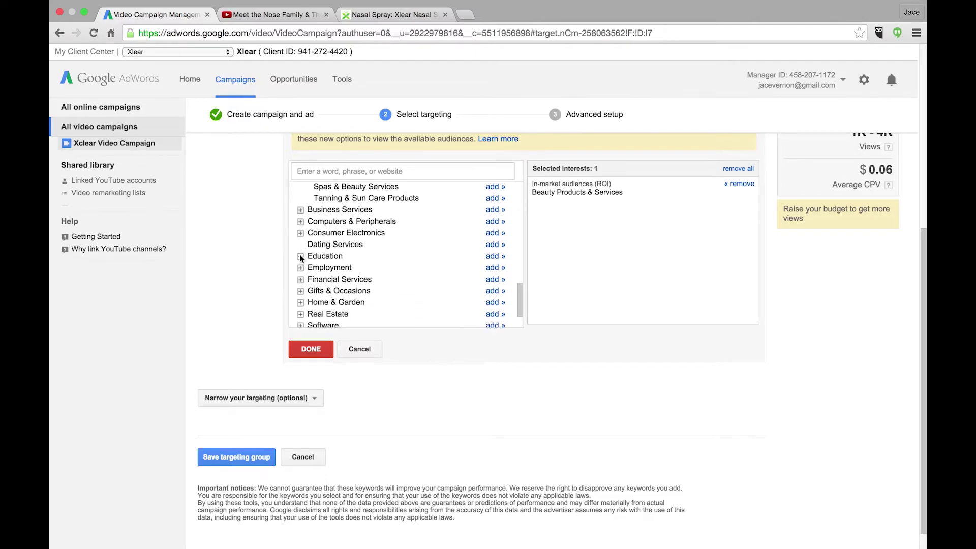
left_click(301, 278)
scroll(301, 277, "down", 2)
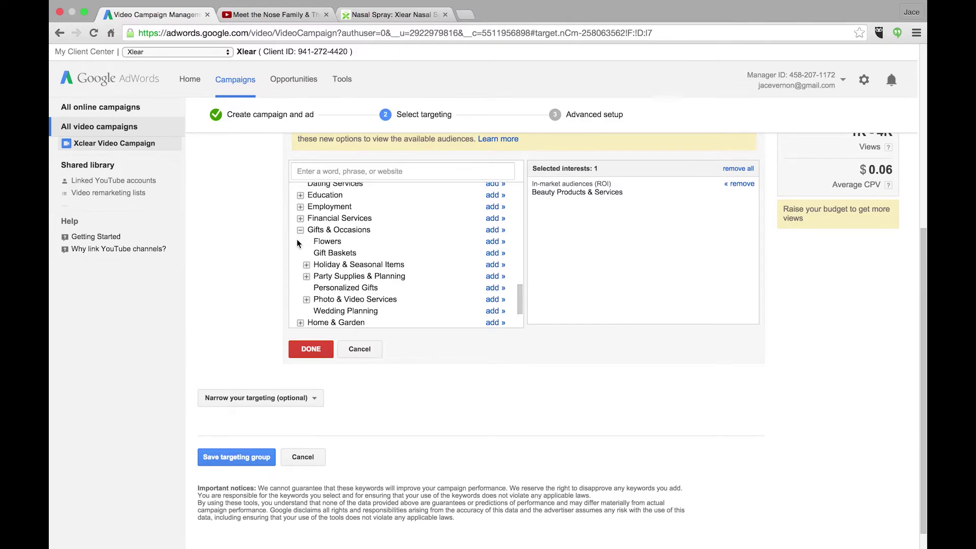
left_click(300, 230)
left_click(301, 265)
scroll(301, 265, "down", 2)
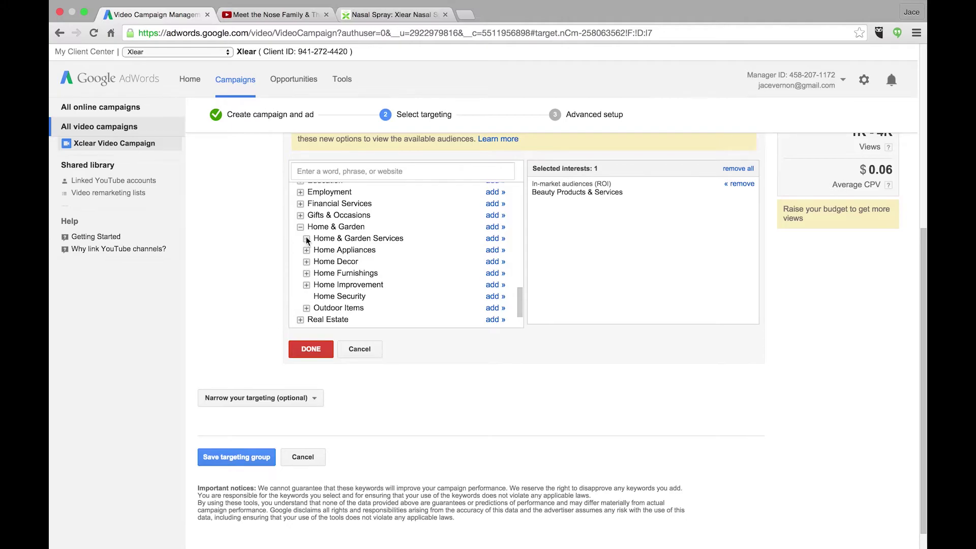
scroll(304, 244, "down", 3)
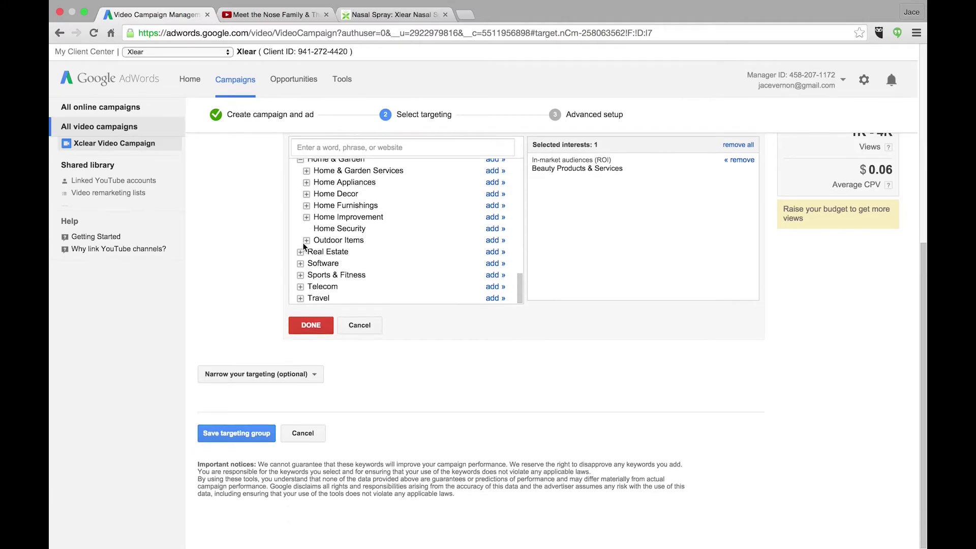
left_click(303, 274)
scroll(303, 274, "down", 1)
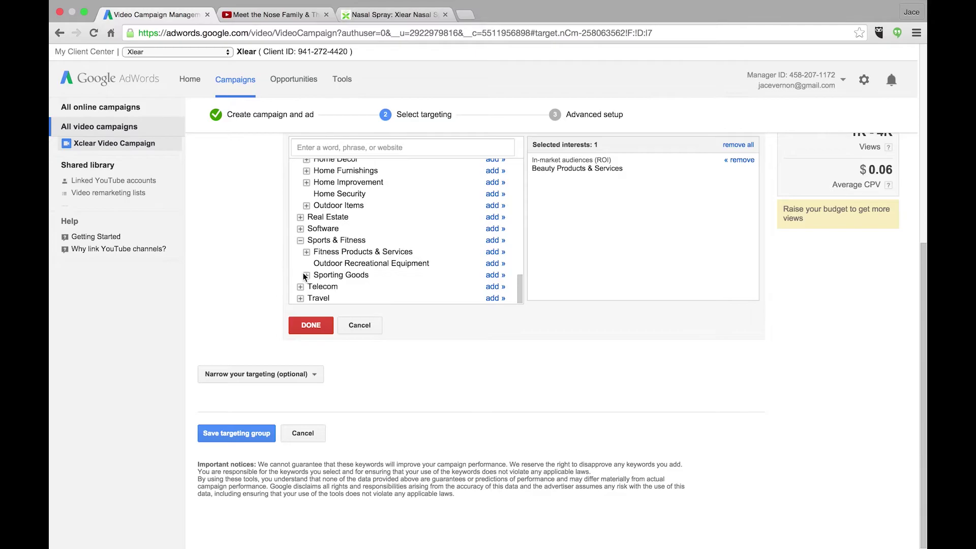
left_click(307, 275)
scroll(307, 274, "down", 1)
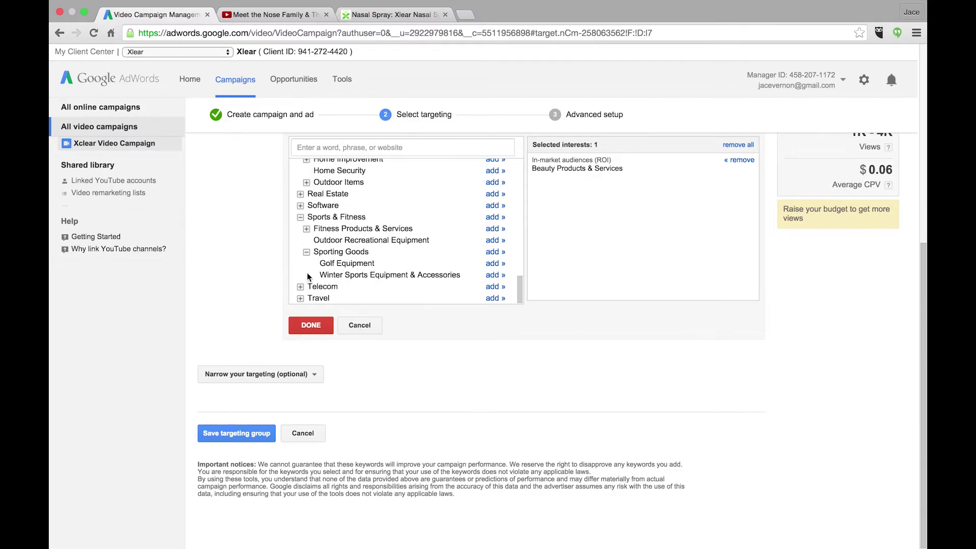
left_click(306, 229)
left_click(306, 228)
left_click(300, 287)
scroll(301, 295, "down", 2)
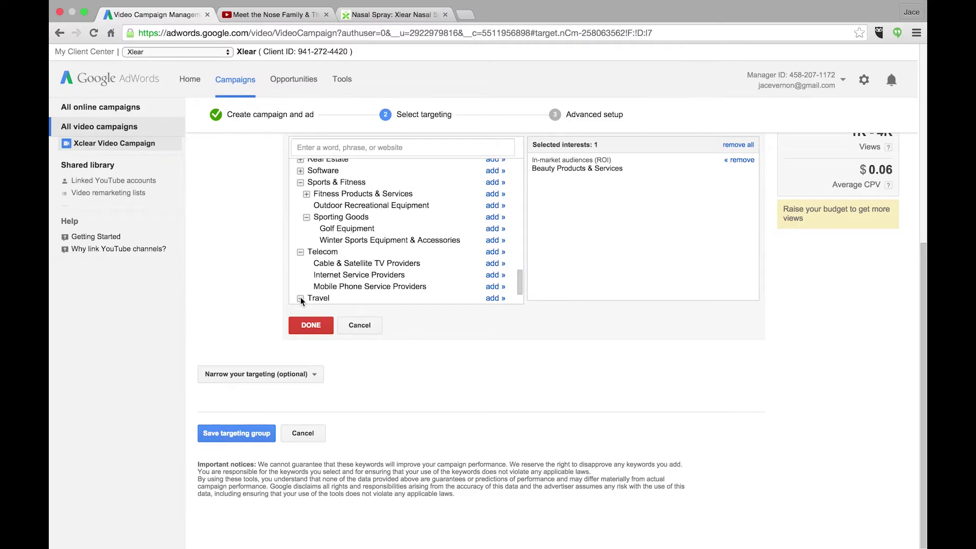
left_click(300, 298)
scroll(301, 297, "down", 2)
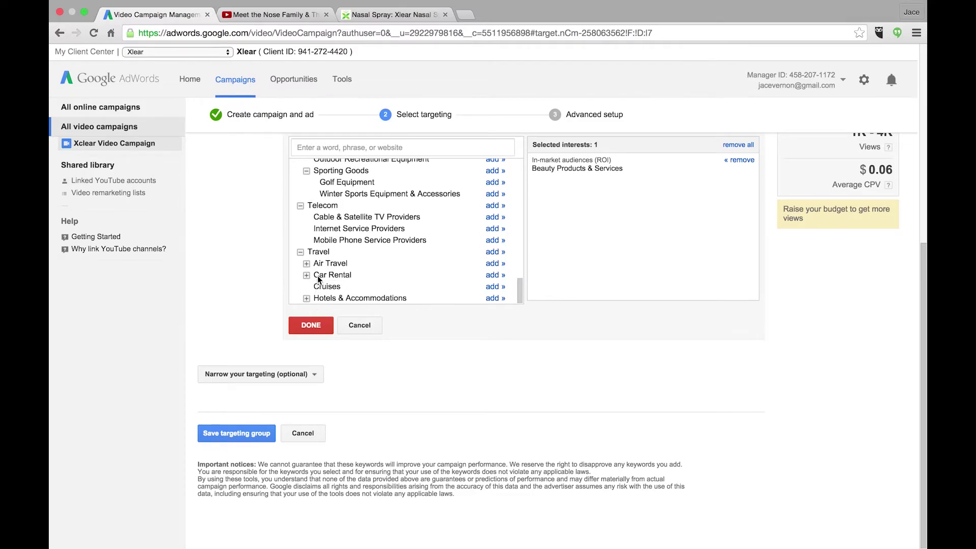
scroll(316, 279, "up", 2)
scroll(316, 283, "up", 20)
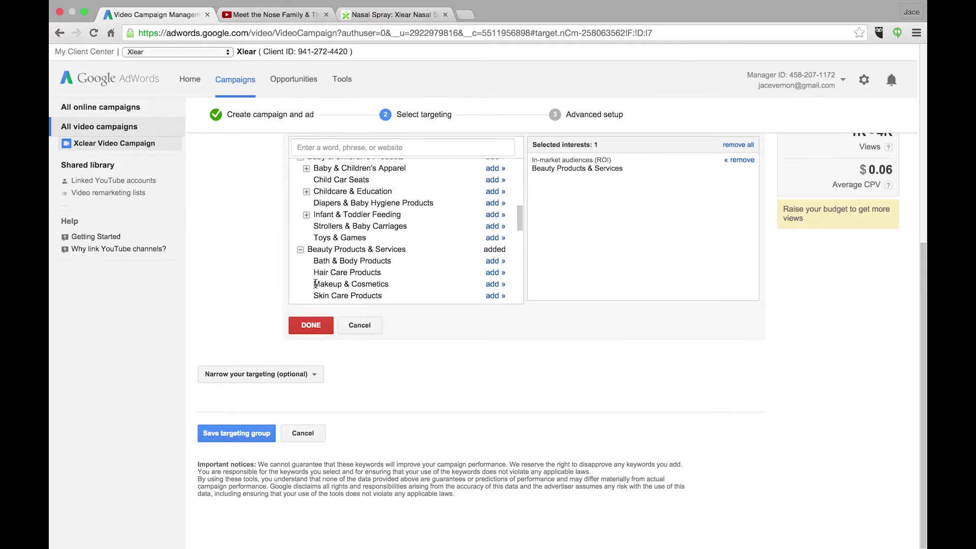
scroll(316, 283, "up", 10)
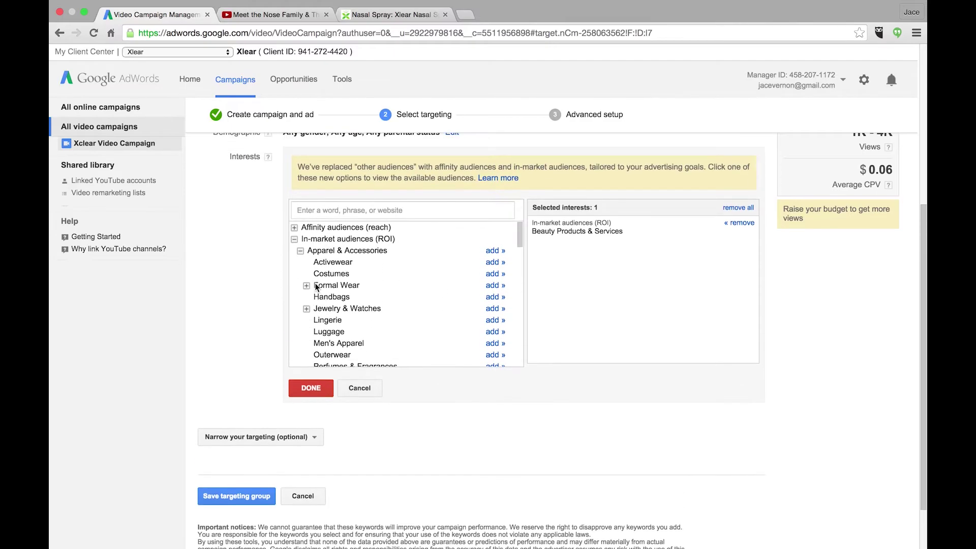
- Collapse the In-market audiences (ROI) group, keeping Beauty Products & Services selected
left_click(295, 240)
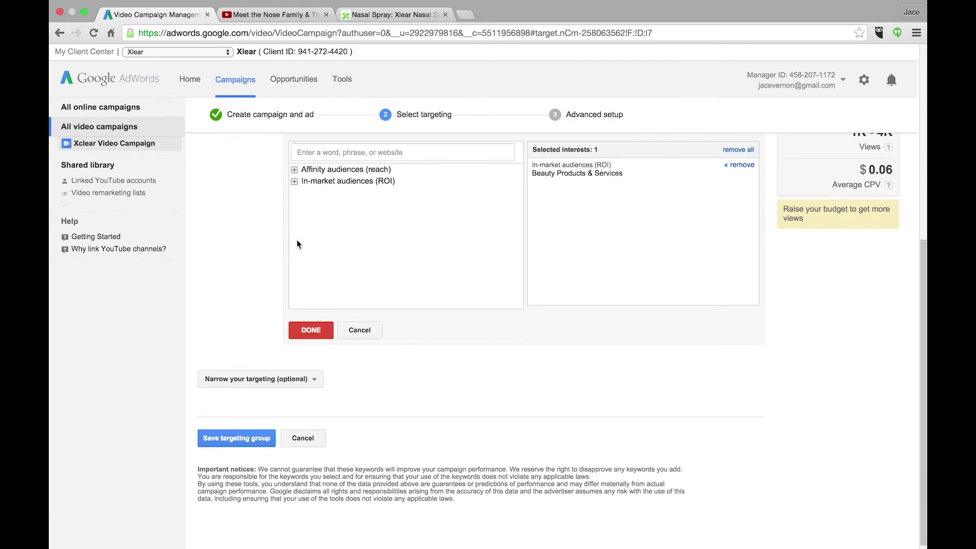
- Save the Beauty Products & Services targeting group, skip YouTube channel linking, and finish setup
left_click(315, 337)
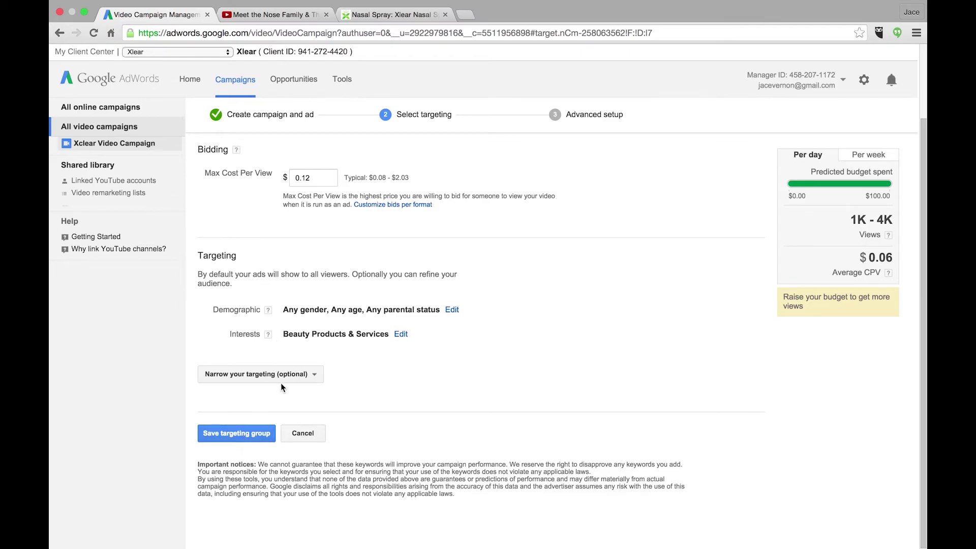
left_click(236, 440)
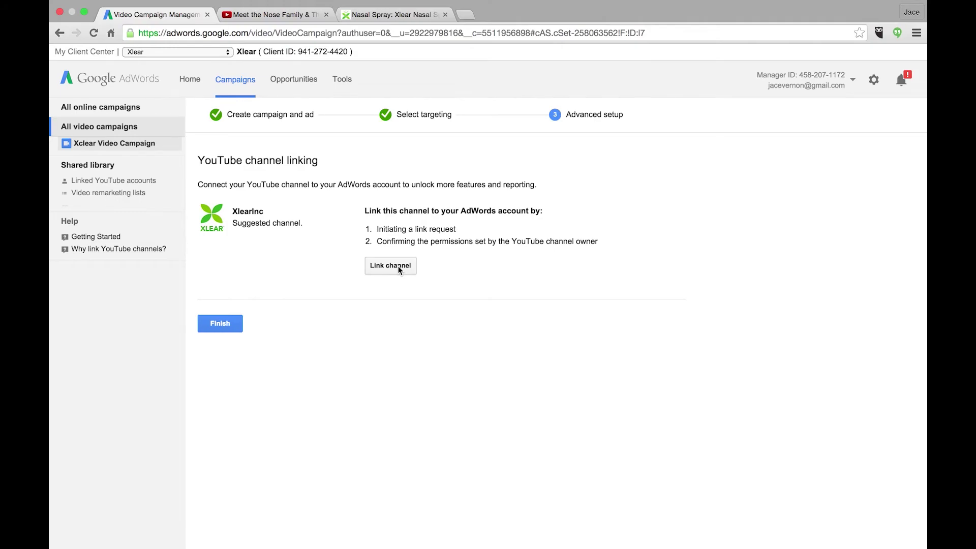
left_click(377, 268)
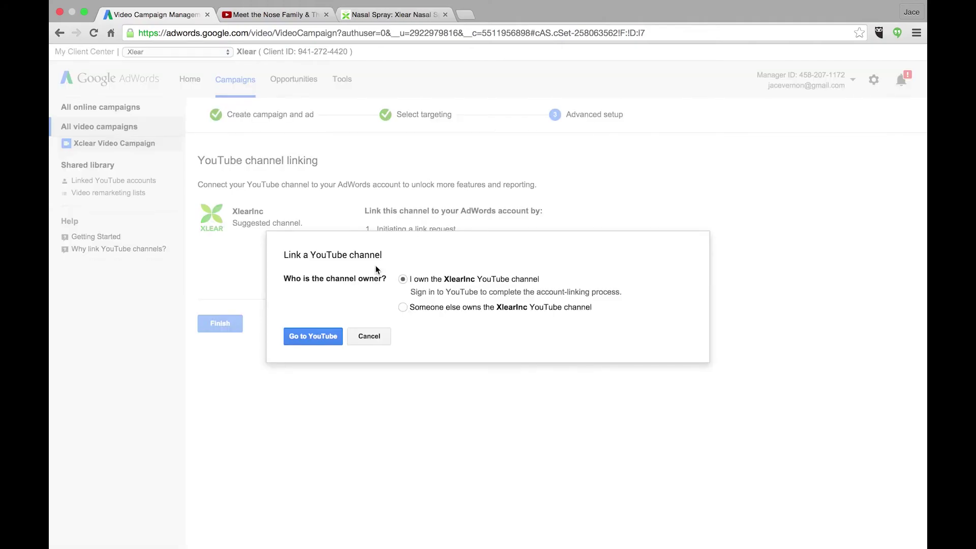
left_click(378, 336)
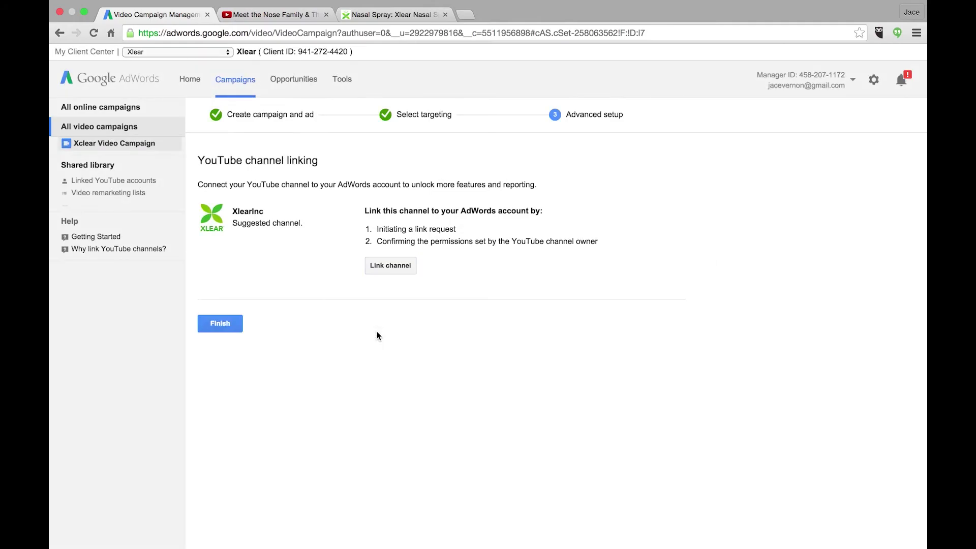
left_click(223, 324)
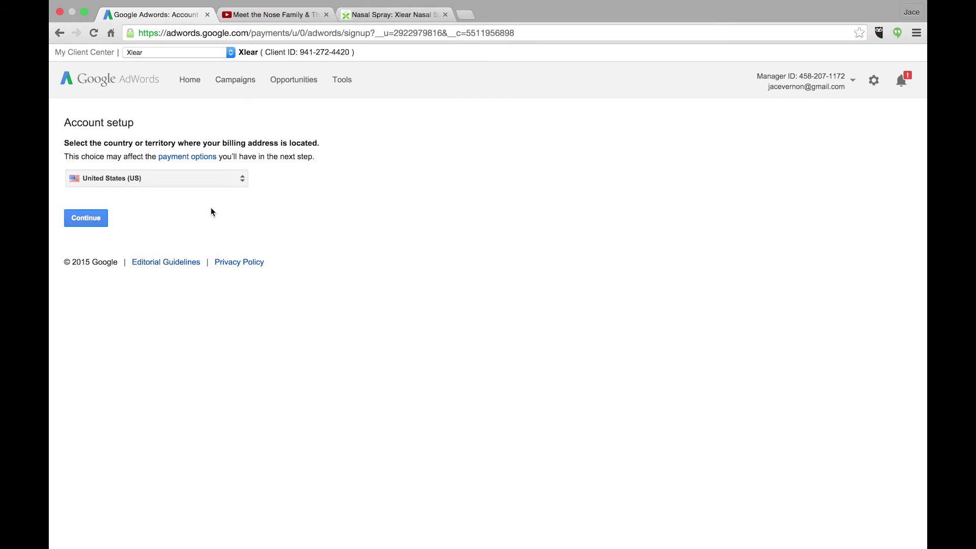
- Leave the billing setup page for the account's Home page
left_click(187, 87)
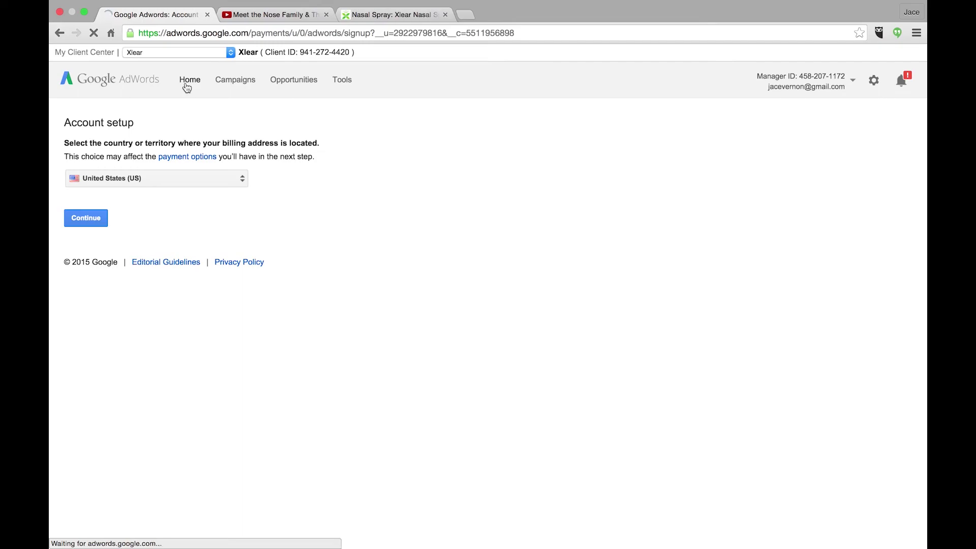